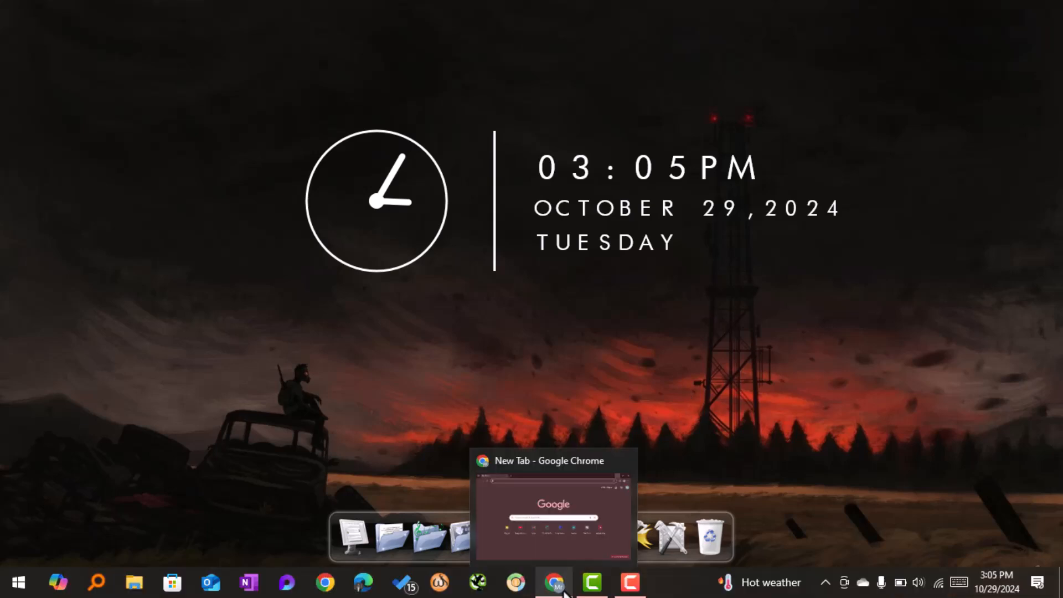
Step: Open Chrome and go to blogger.com
left_click(560, 592)
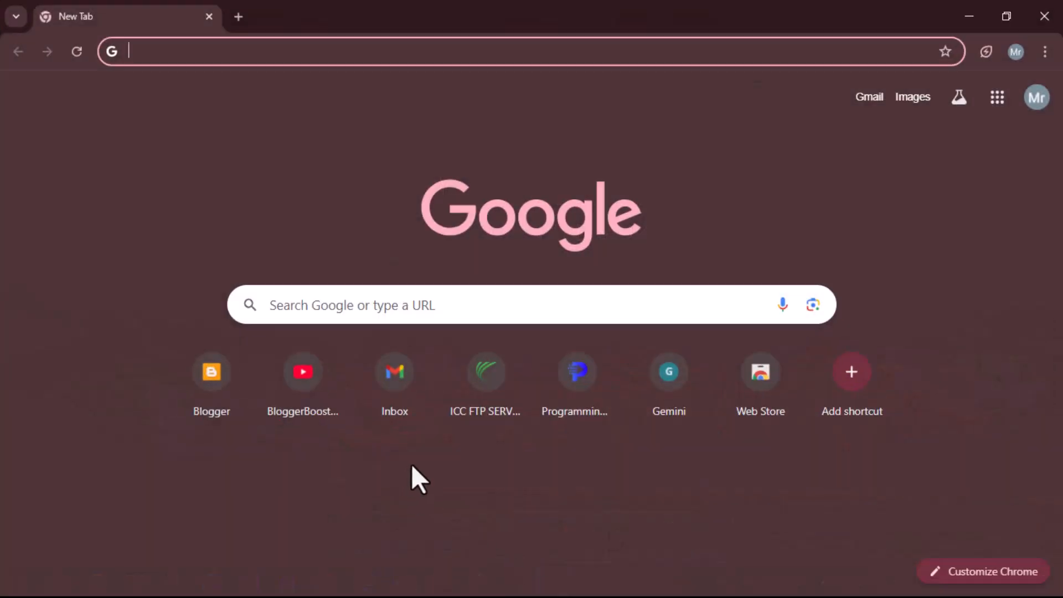
type("blogger.com")
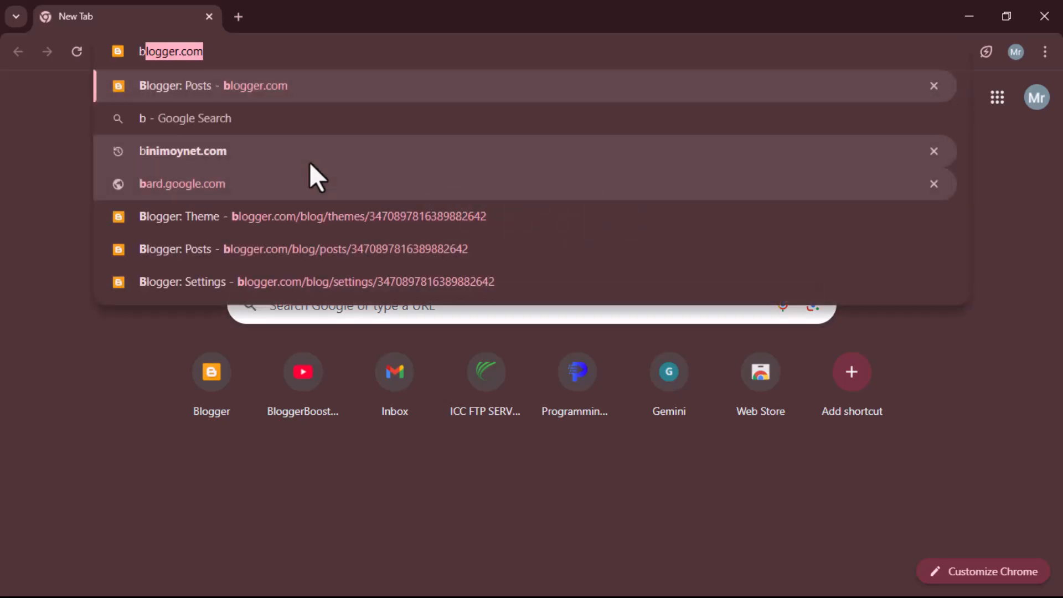
key("Return")
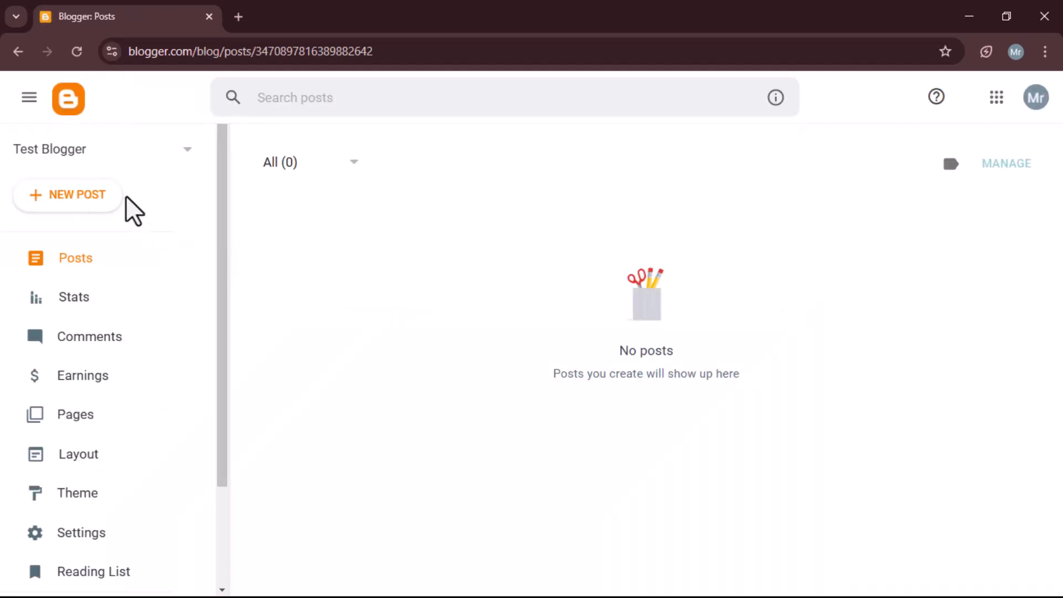
Step: Choose the Test Blogger blog, view its live site in a new tab, and return to the dashboard
left_click(63, 158)
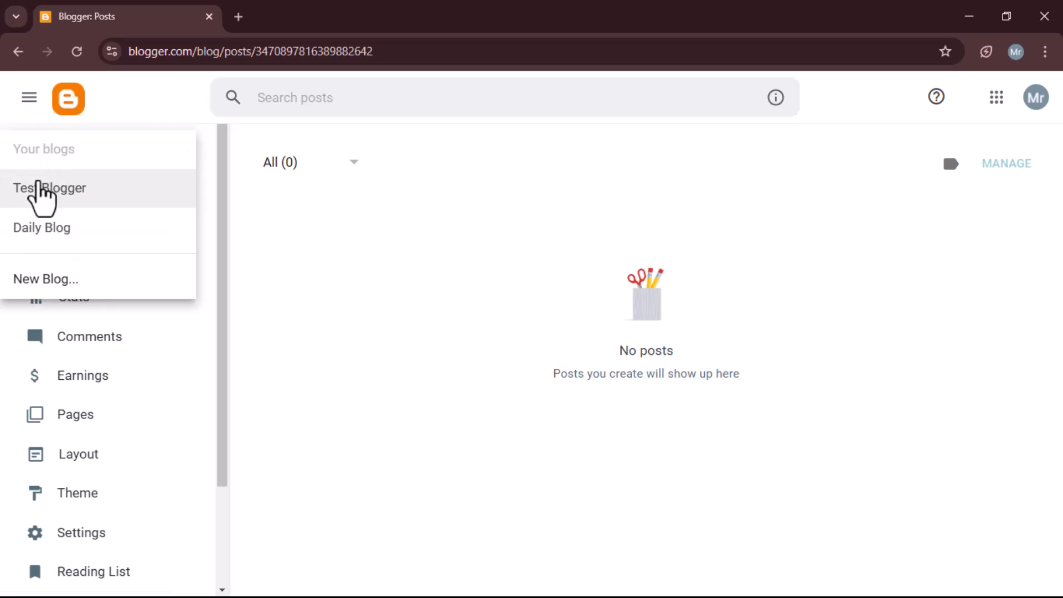
left_click(61, 197)
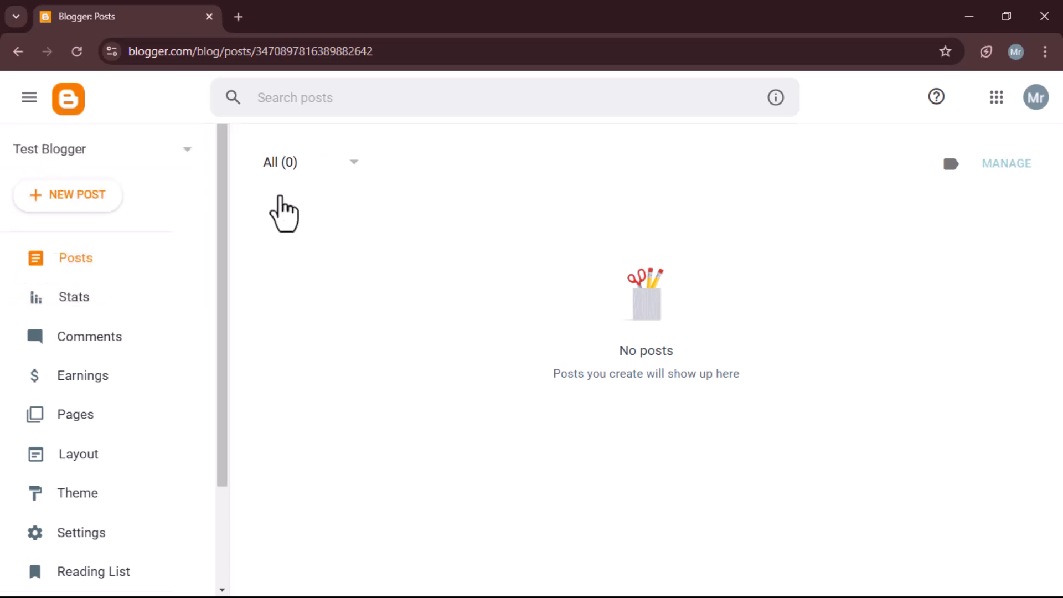
scroll(108, 492, "down", 2)
left_click(89, 485)
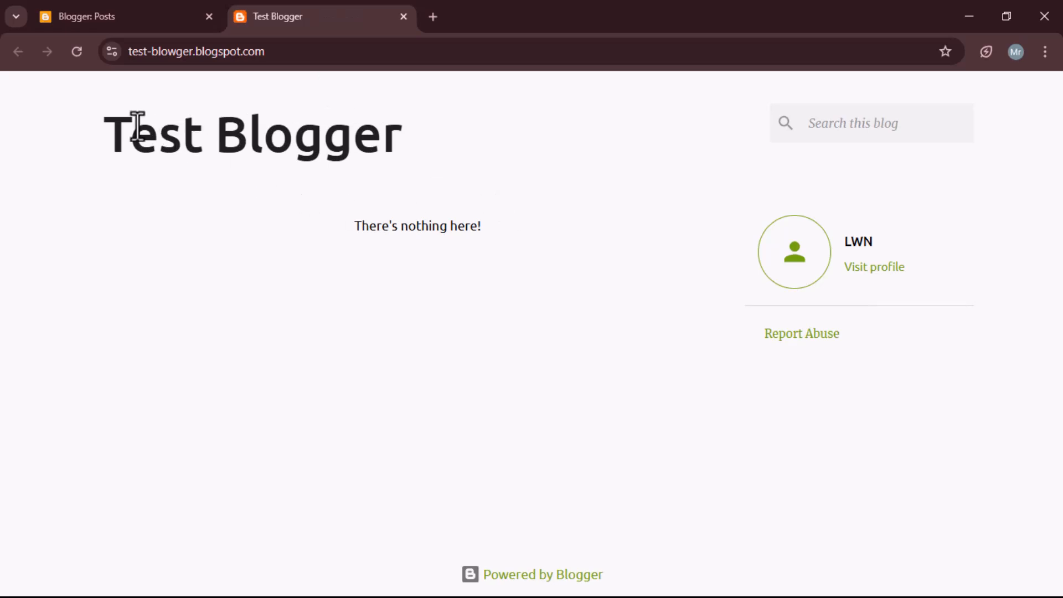
left_click_drag(98, 121, 744, 433)
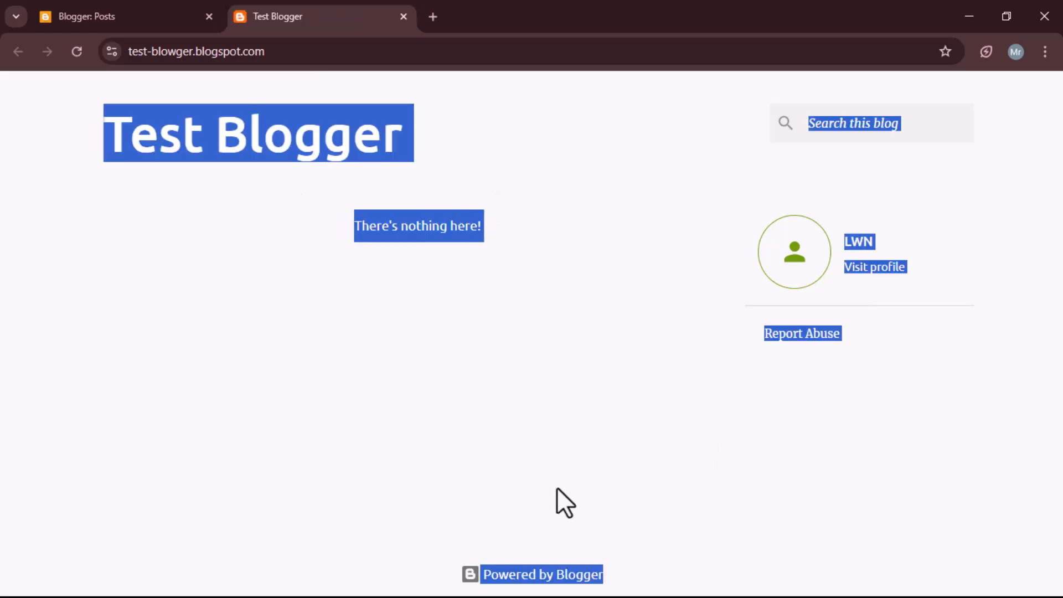
left_click(600, 539)
left_click(154, 16)
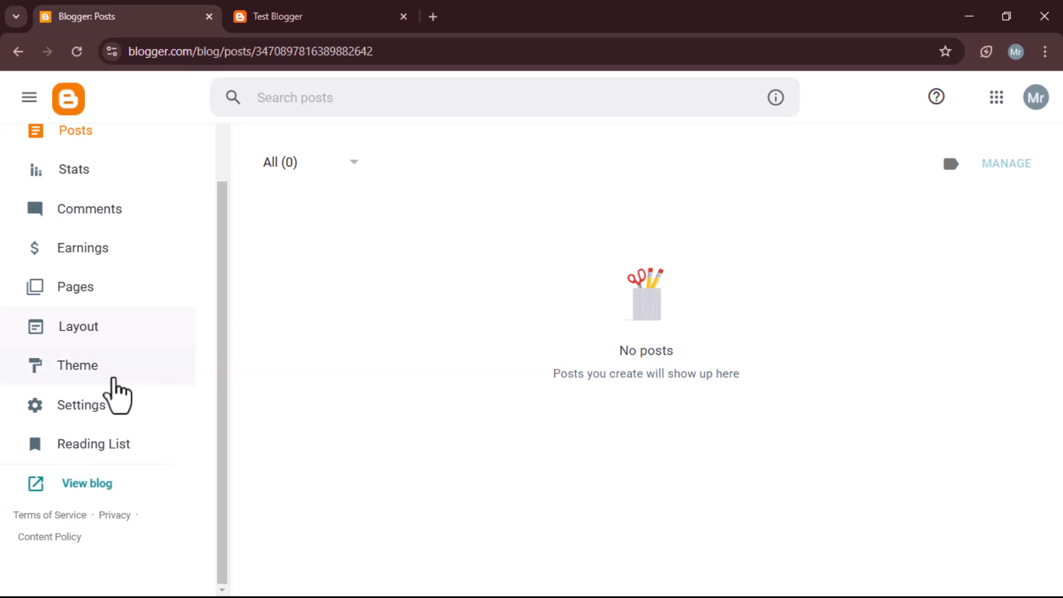
Step: Open the Theme page and browse the available themes and the current theme's options
left_click(104, 367)
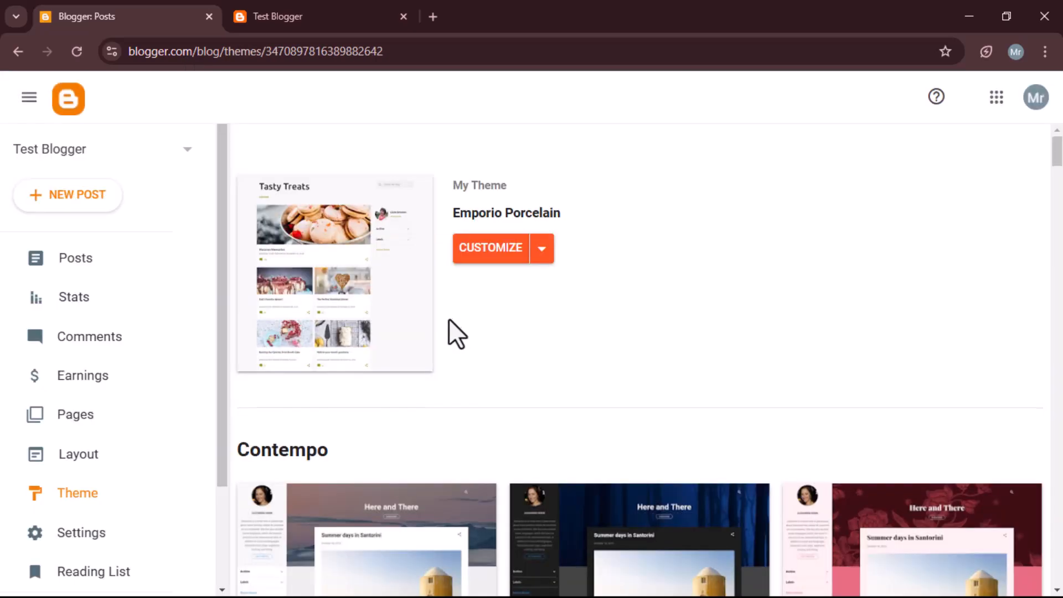
scroll(503, 418, "down", 10)
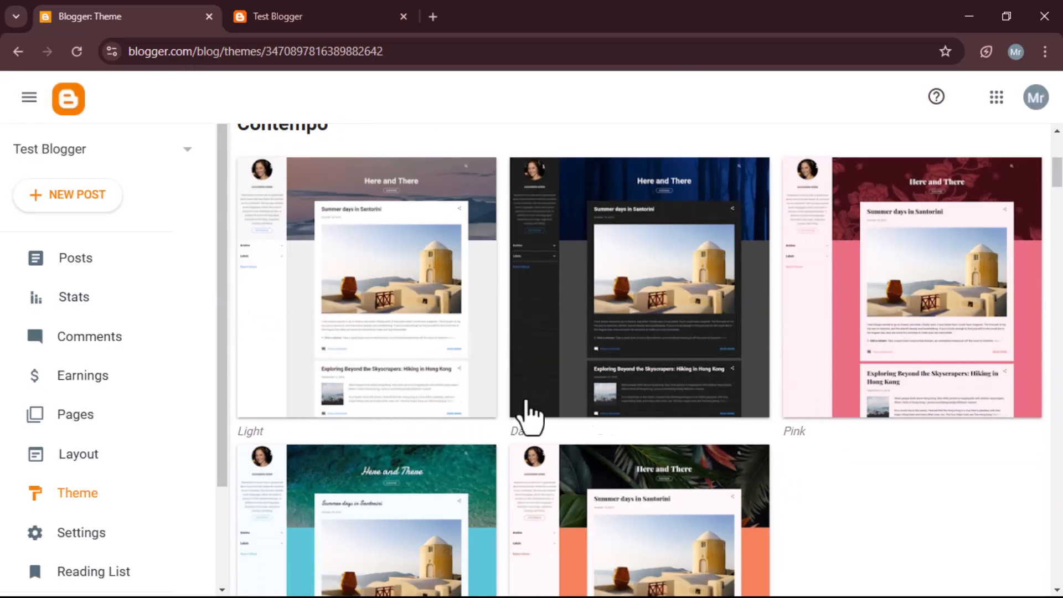
scroll(503, 465, "down", 15)
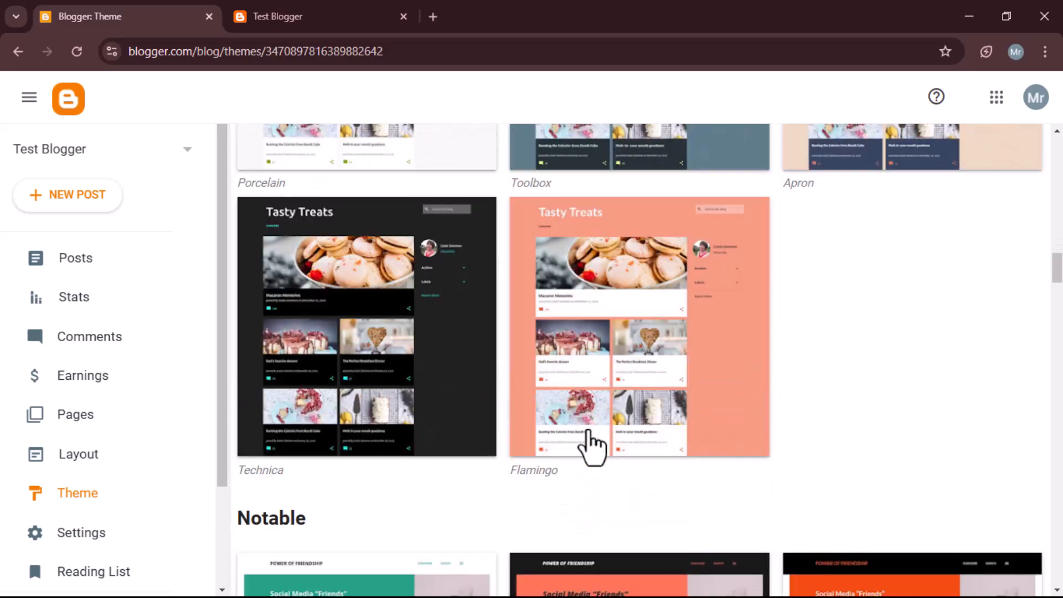
scroll(588, 437, "up", 20)
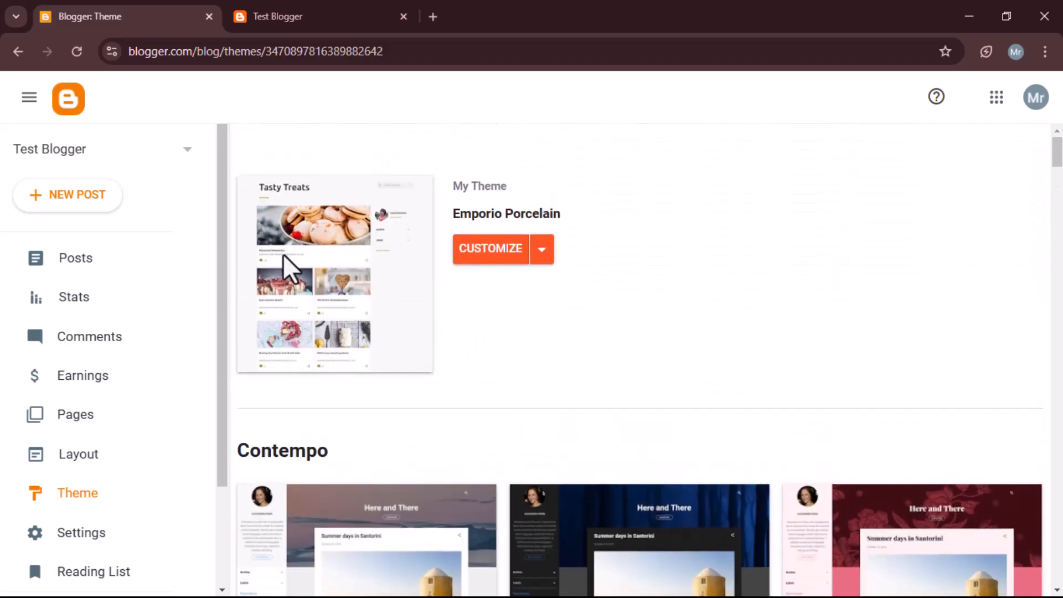
left_click(541, 252)
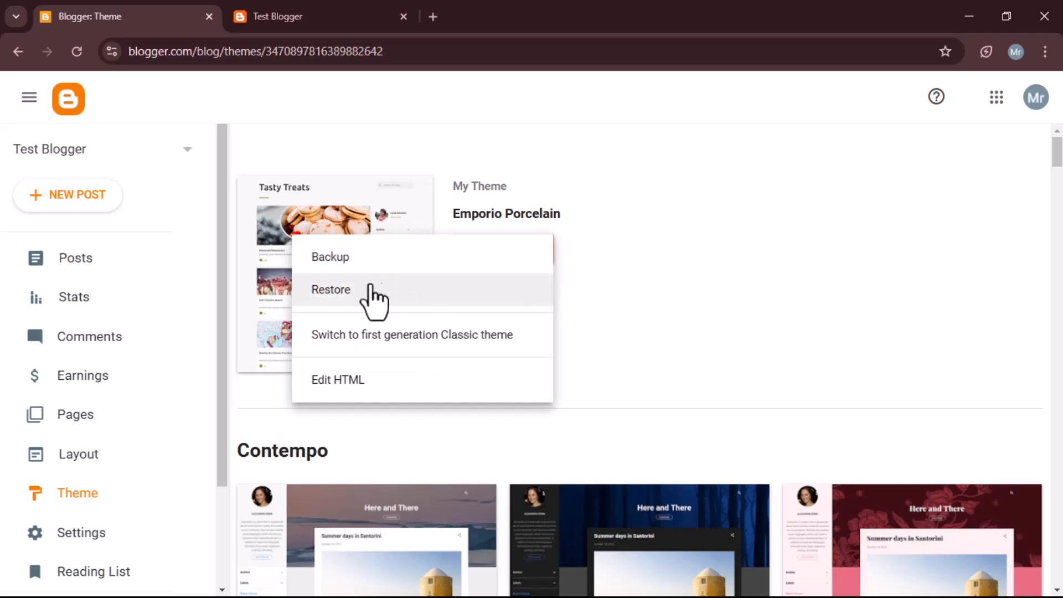
left_click(752, 208)
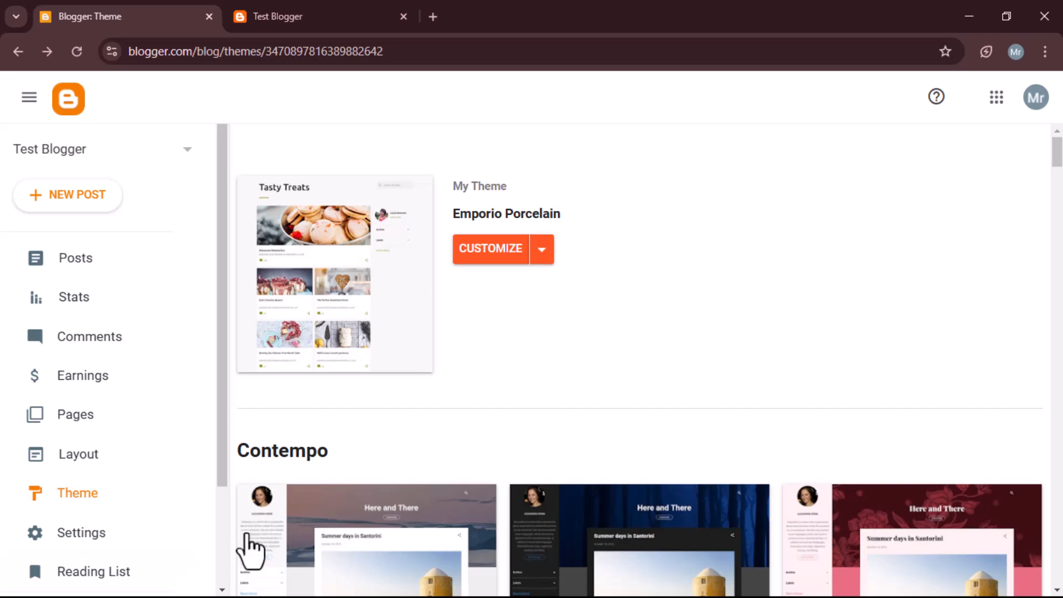
Step: Open File Explorer and navigate to the [PAID] Freebify-Premium-Blogger-Template folder inside Organized
key("super")
left_click(140, 588)
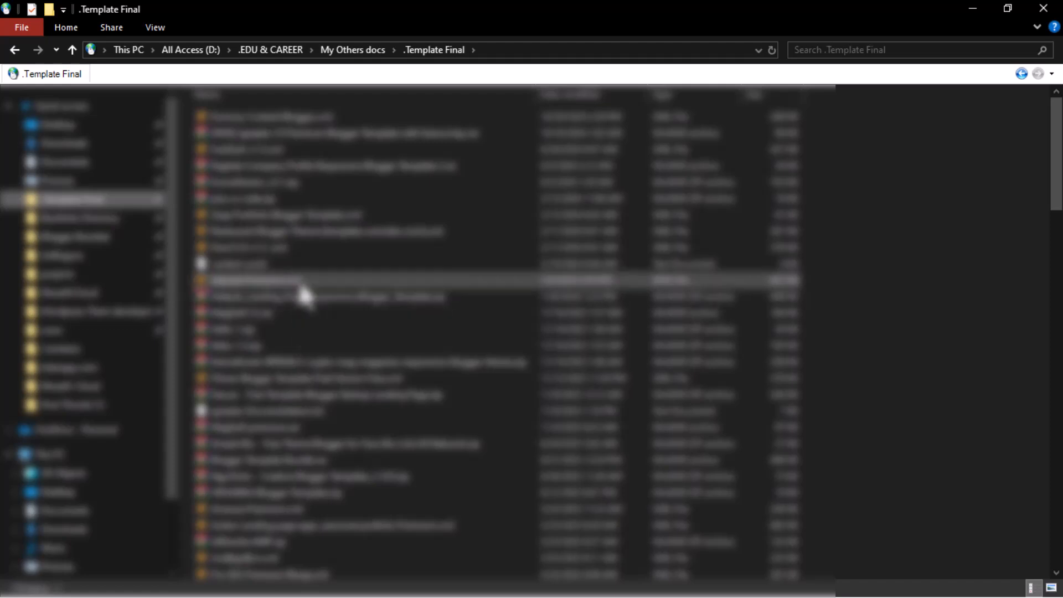
scroll(309, 374, "down", 2)
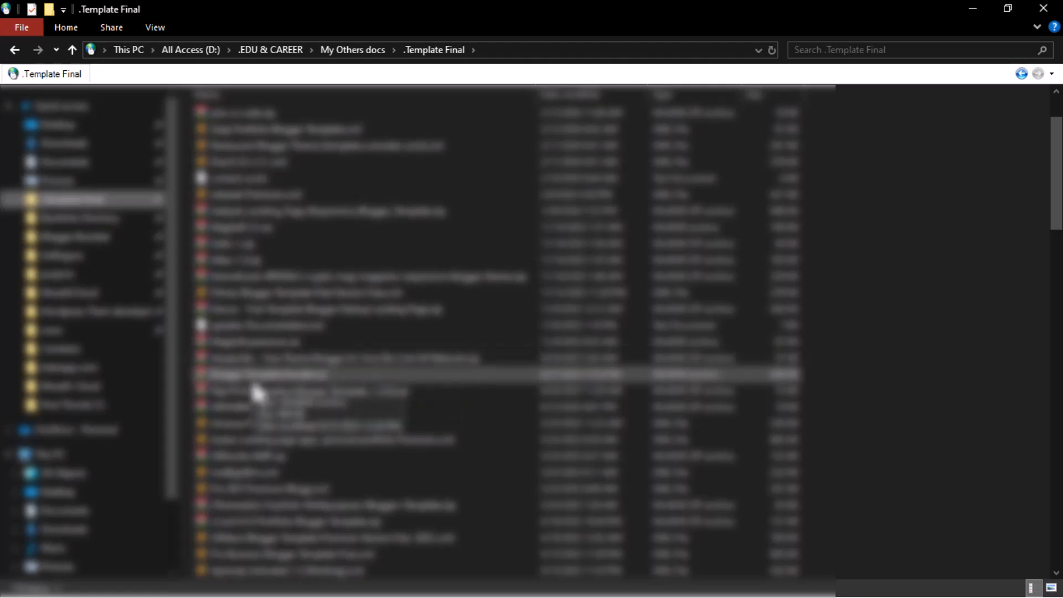
scroll(257, 392, "up", 2)
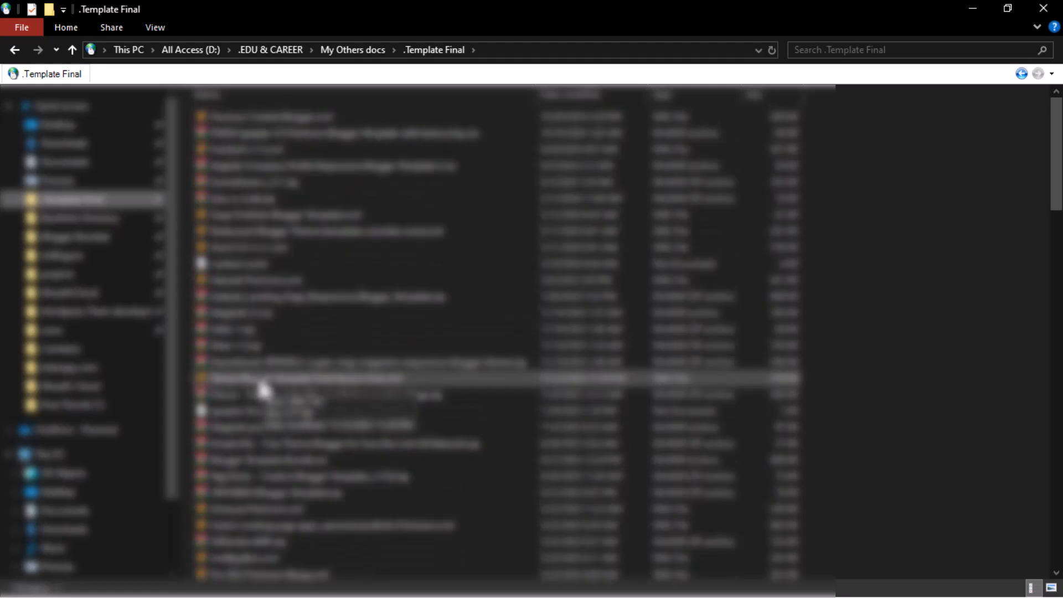
scroll(282, 297, "down", 1)
scroll(297, 361, "down", 4)
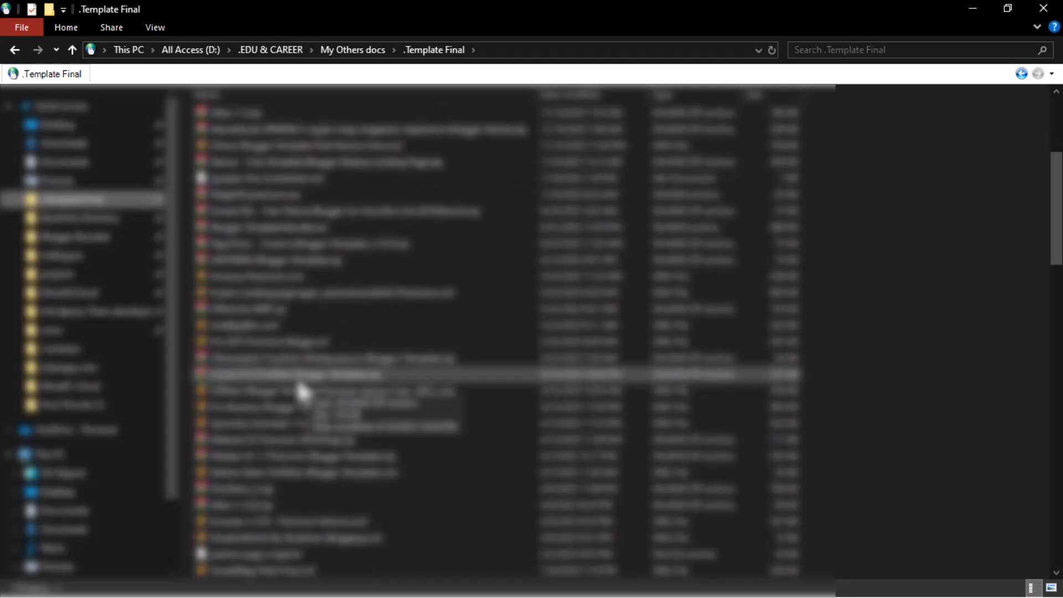
scroll(302, 392, "up", 5)
double_click(325, 316)
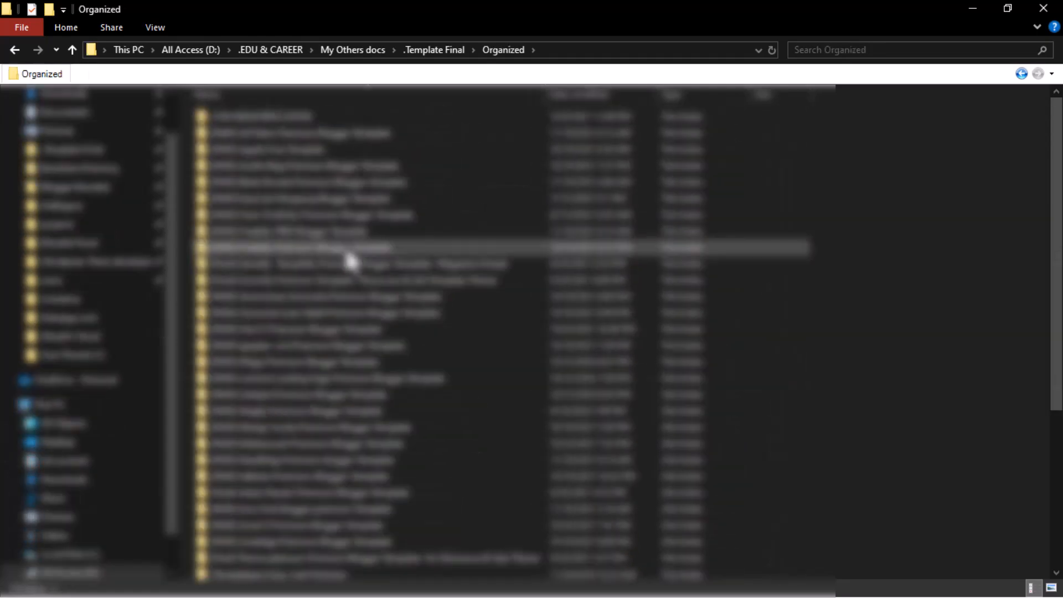
double_click(344, 246)
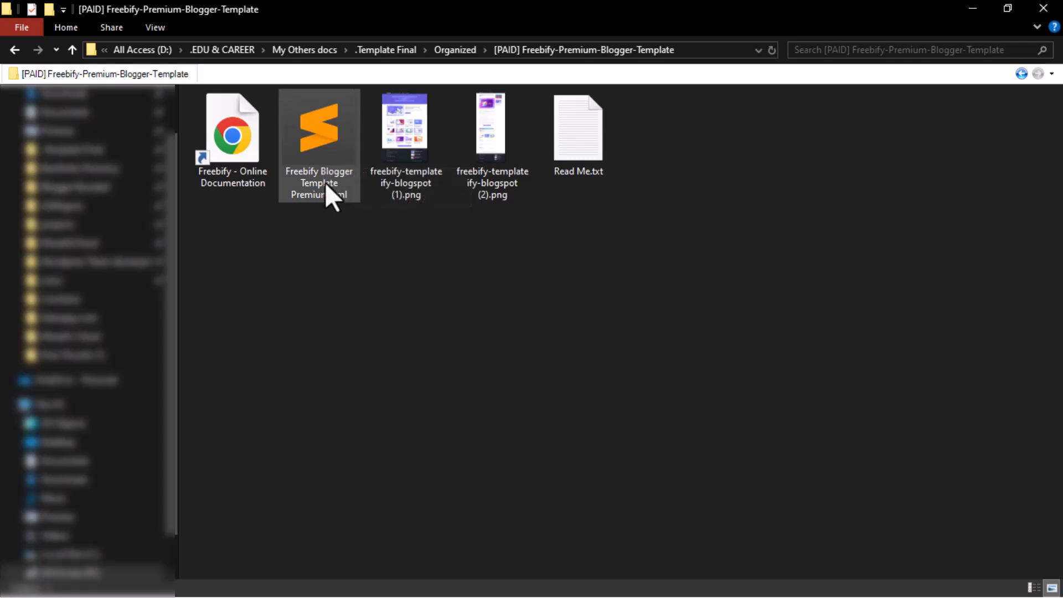
Step: Open Freebify Blogger Template Premium.xml for editing in Notepad
double_click(327, 156)
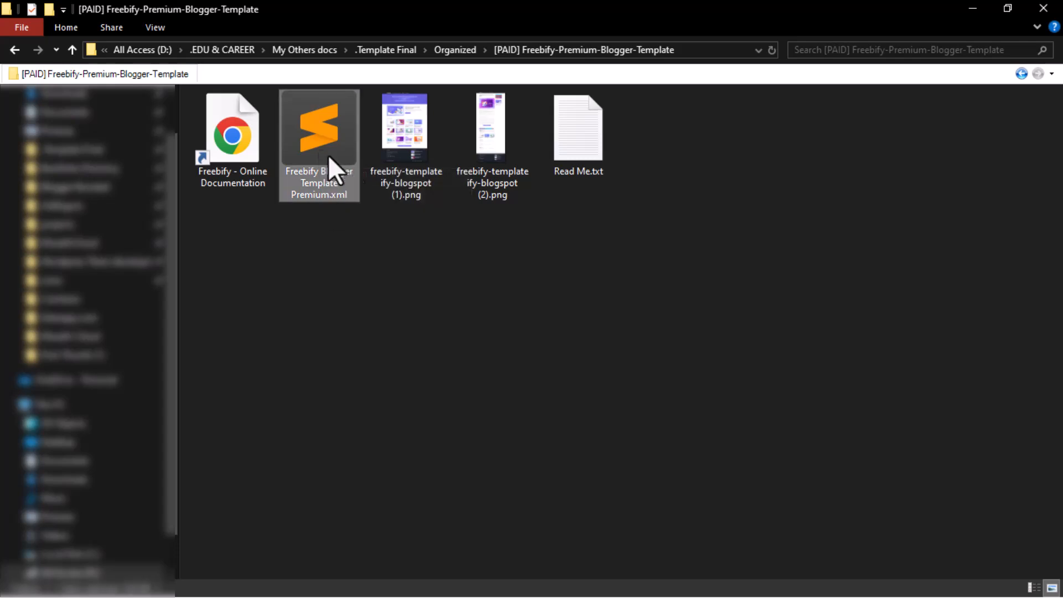
right_click(363, 168)
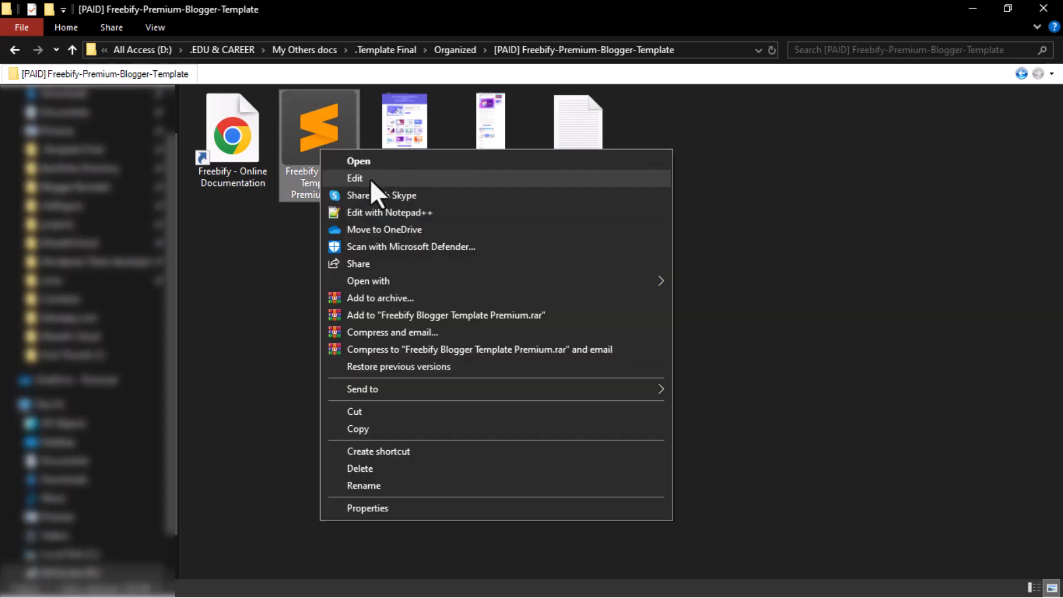
left_click(392, 179)
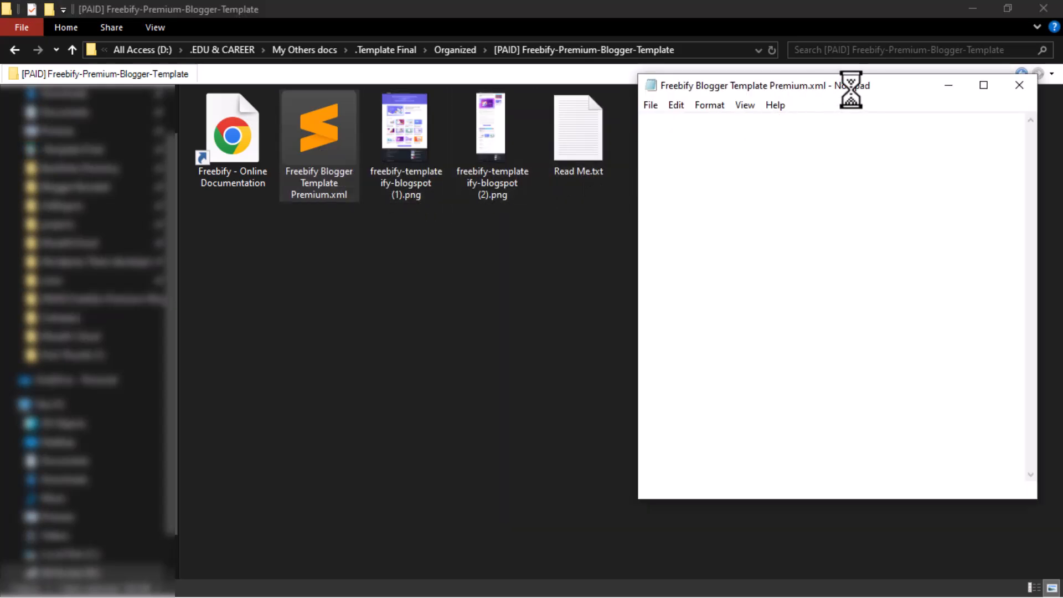
Step: Copy the entire template code and close Notepad
left_click(763, 204)
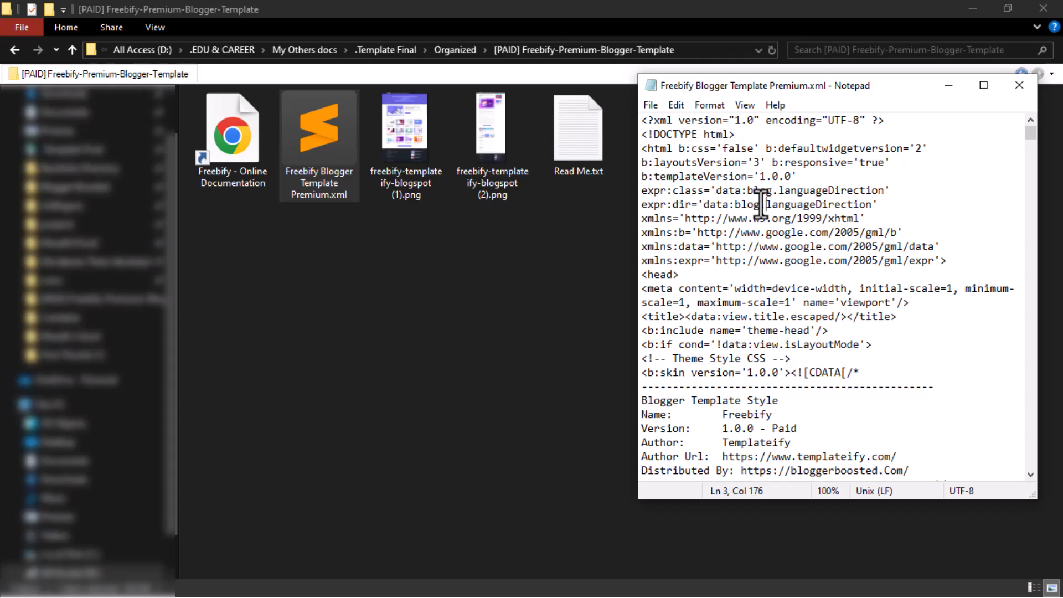
left_click(755, 232)
key("ctrl+a")
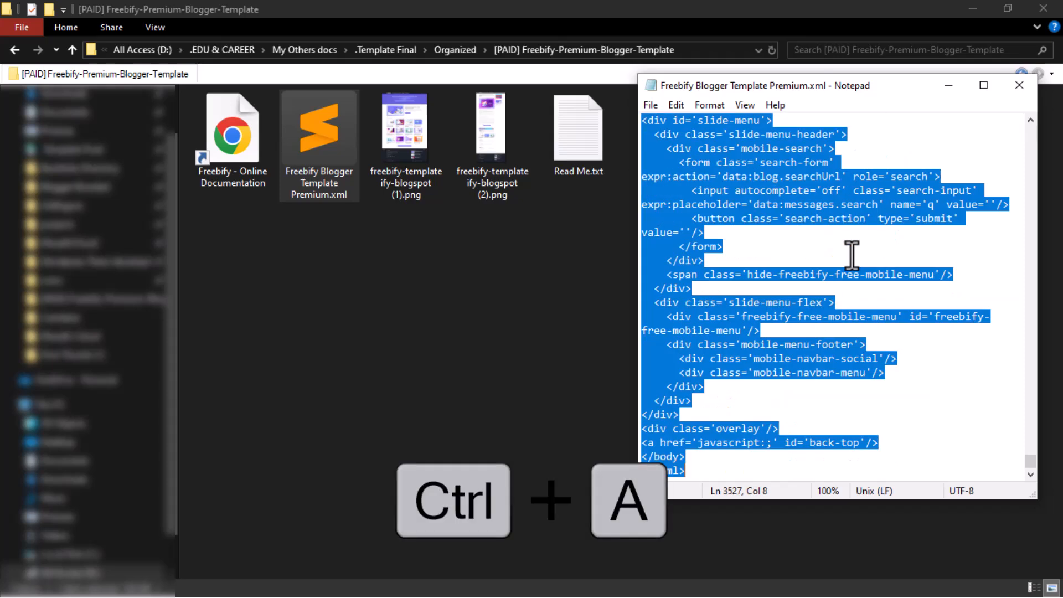
key("ctrl+c")
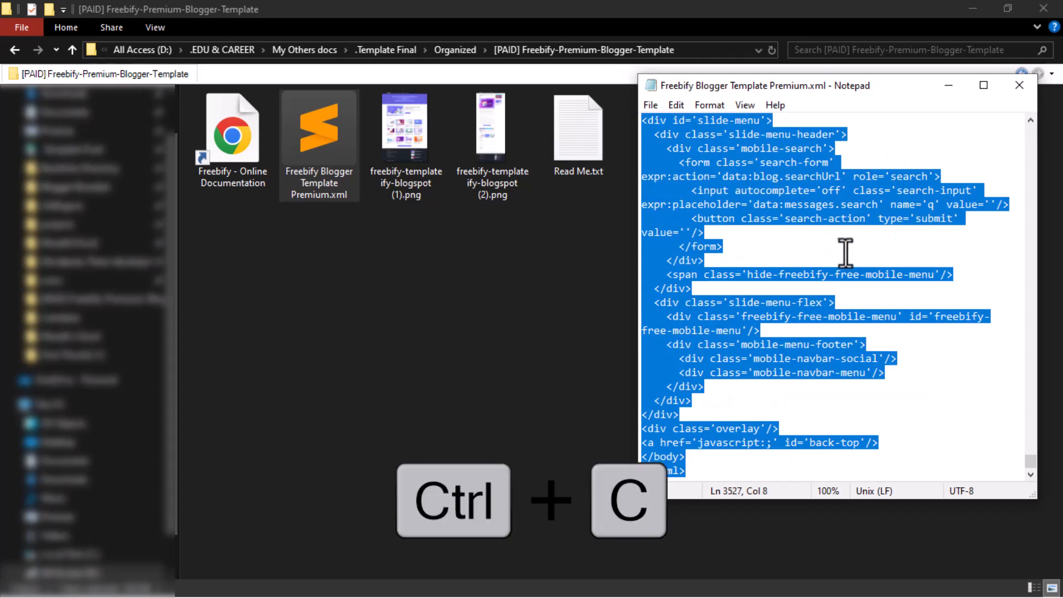
left_click(729, 187)
left_click(785, 162)
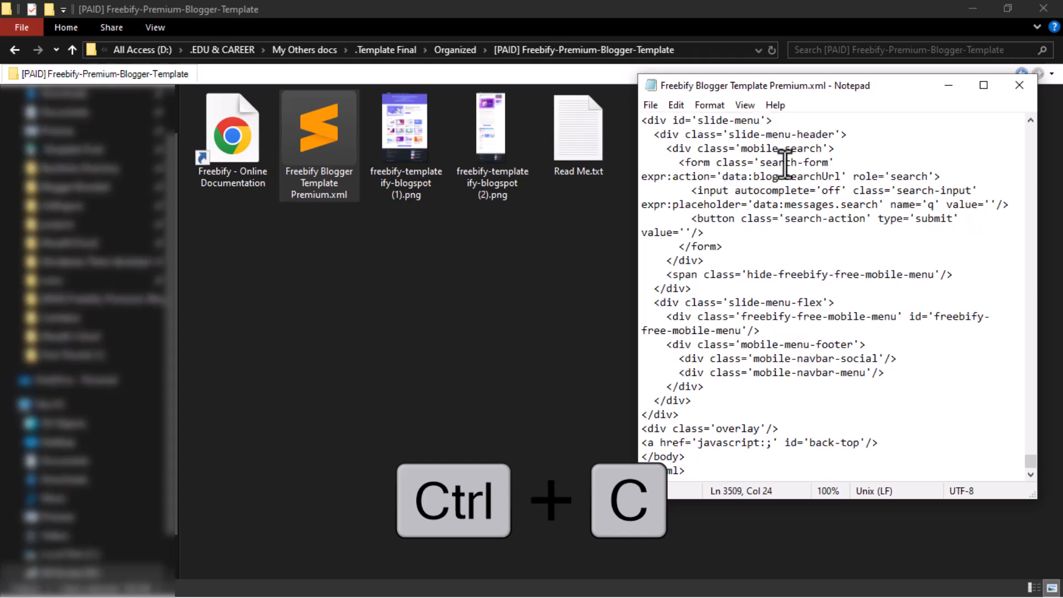
left_click(1019, 85)
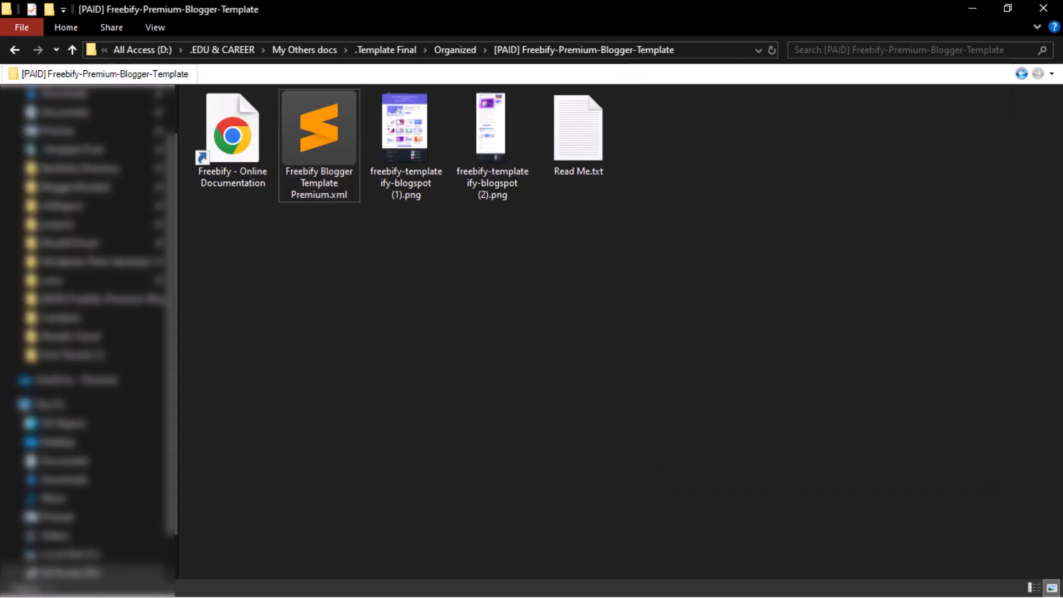
Step: Return to the browser and open Edit HTML for the current theme
key("super")
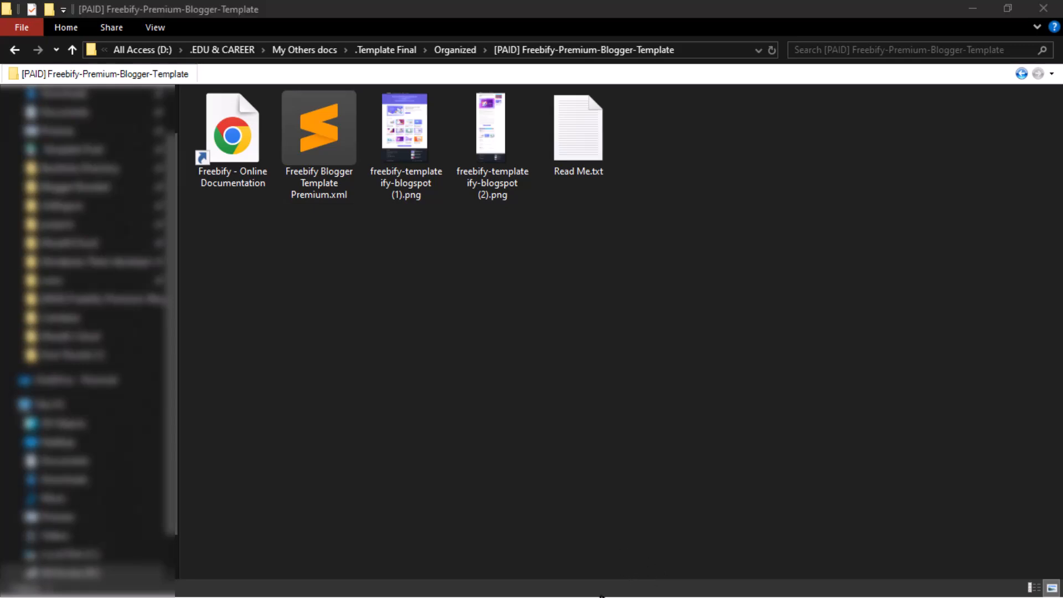
left_click(554, 583)
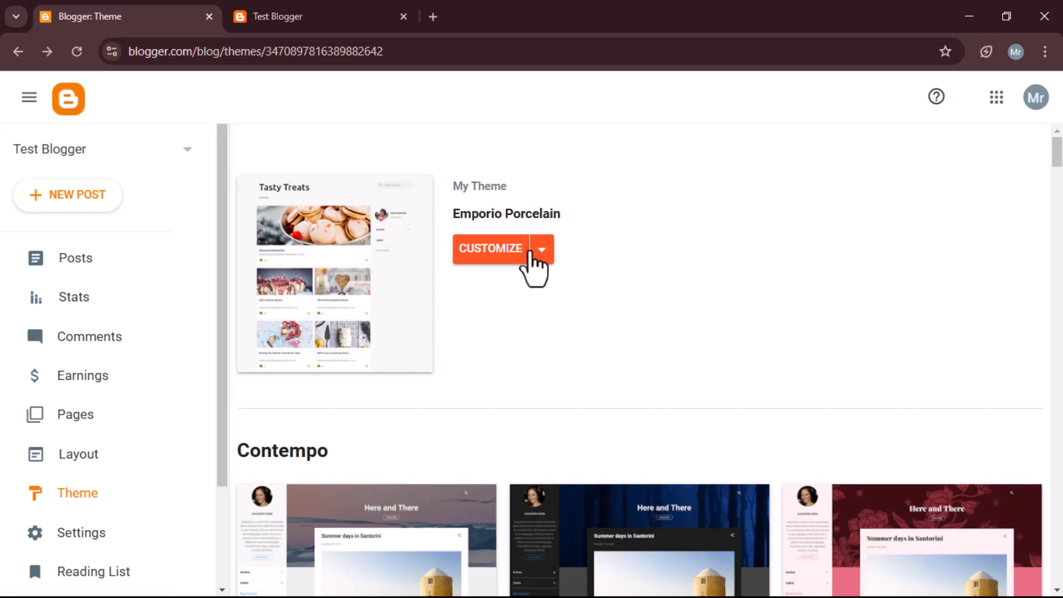
left_click(540, 250)
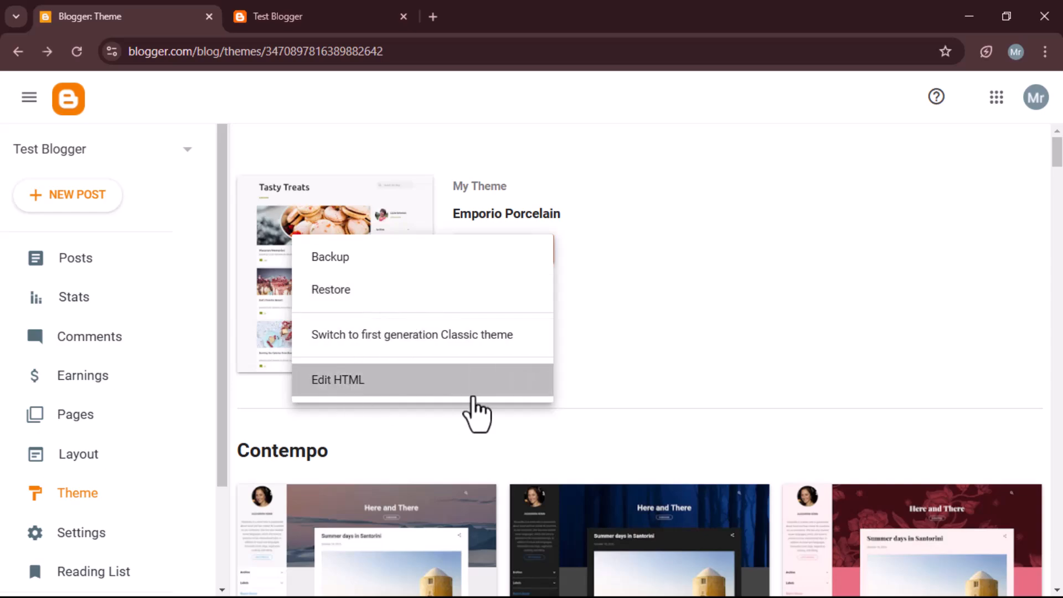
left_click(478, 390)
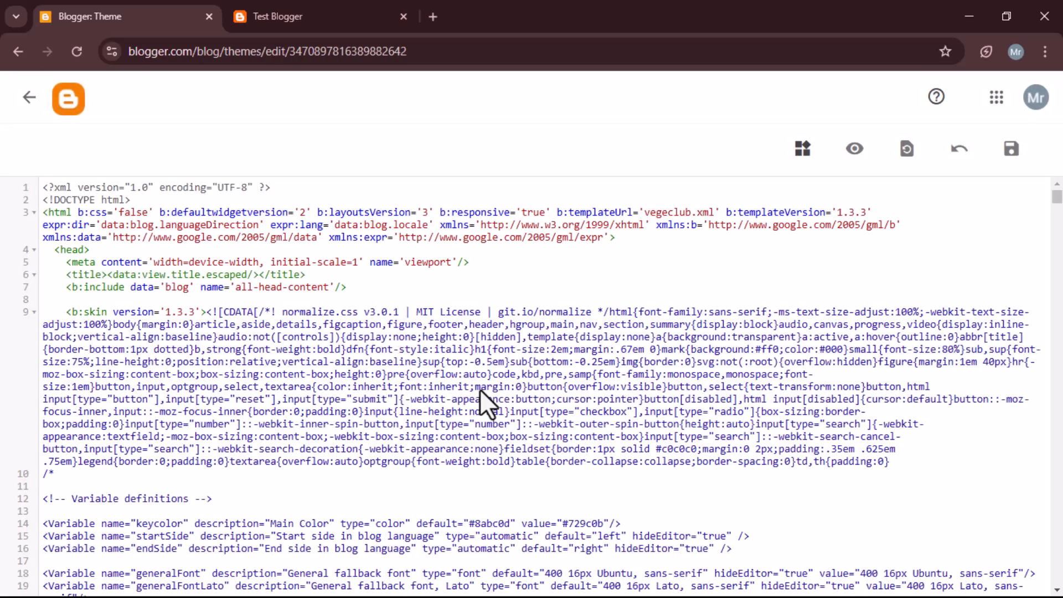
Step: Replace all of the theme's HTML with the copied Freebify template code
key("ctrl+a")
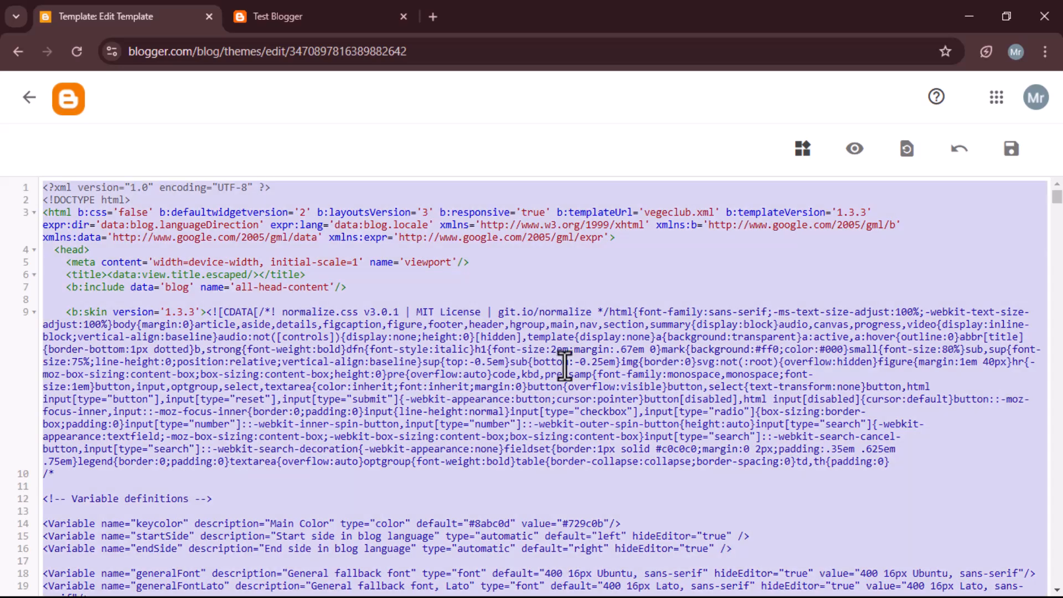
key("BackSpace")
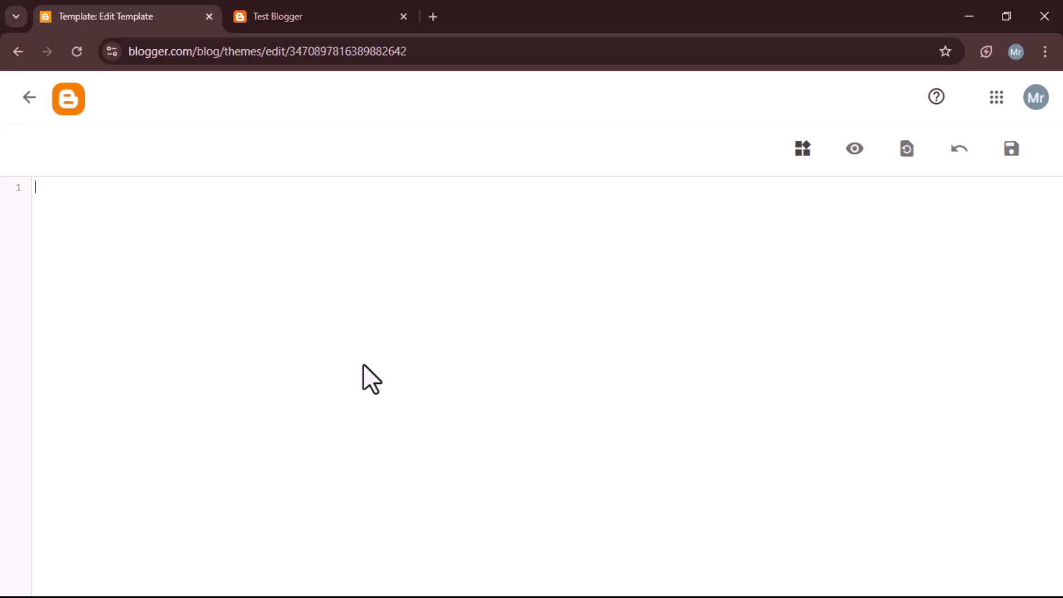
key("ctrl+v")
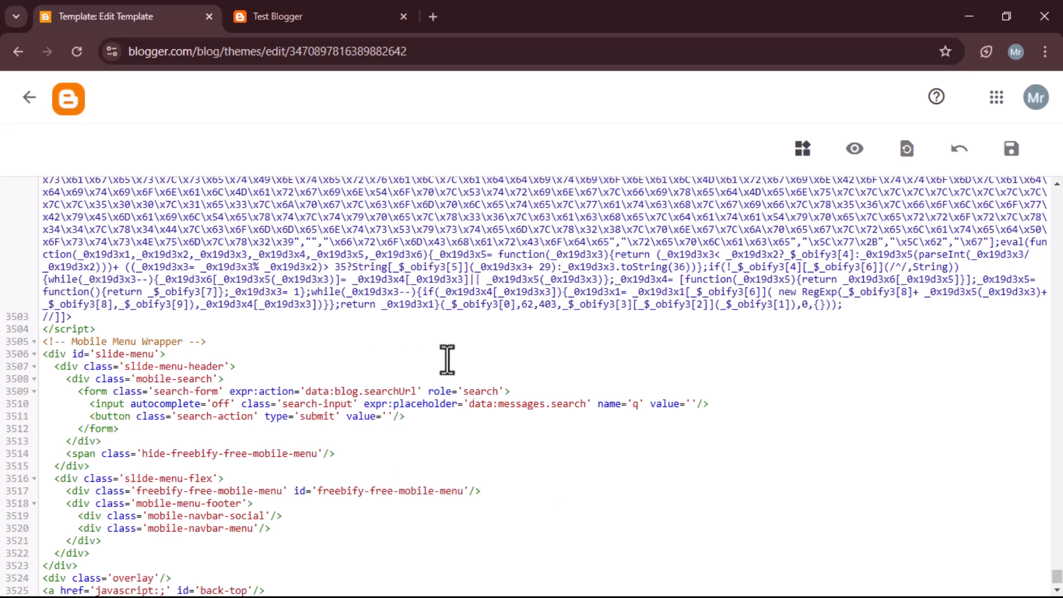
Step: Save the edited theme HTML containing the Freebify template code
scroll(536, 425, "up", 5)
scroll(536, 425, "up", 10)
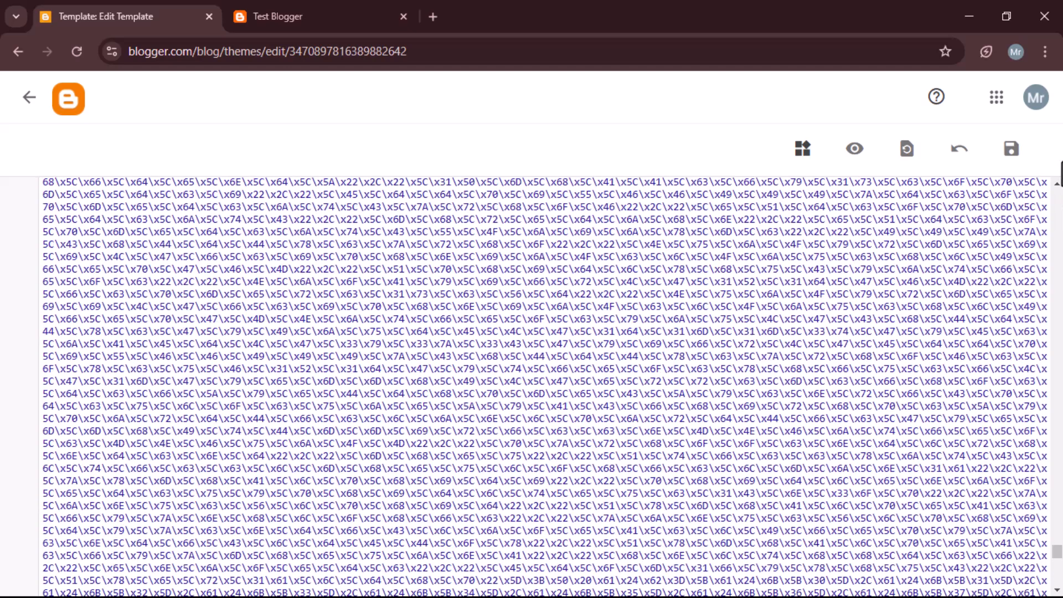
left_click(1011, 157)
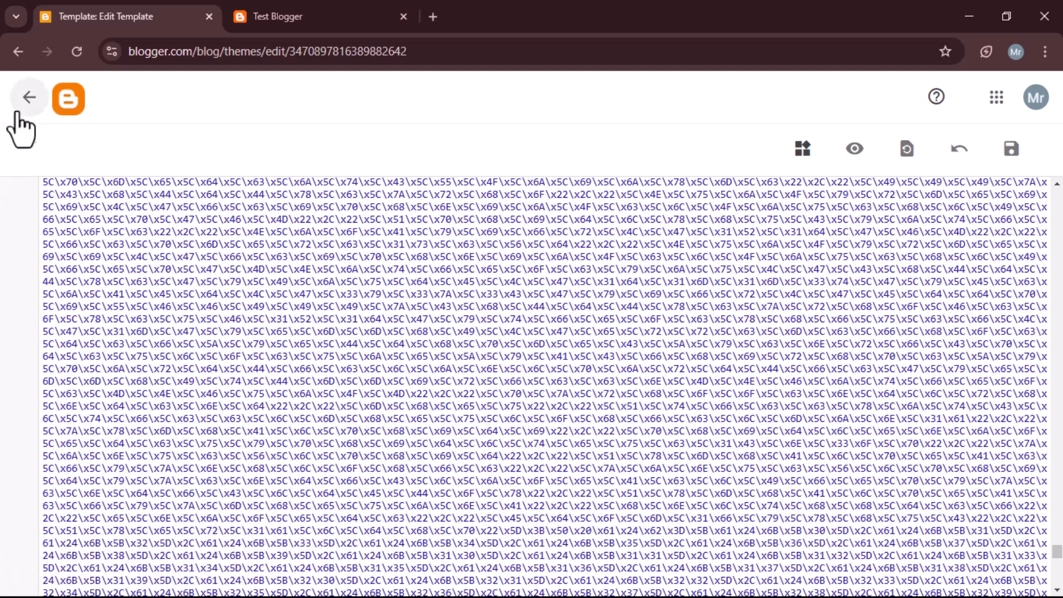
Step: Leave the editor and reload the Test Blogger tab to preview the blog with the Freebify template
left_click(26, 100)
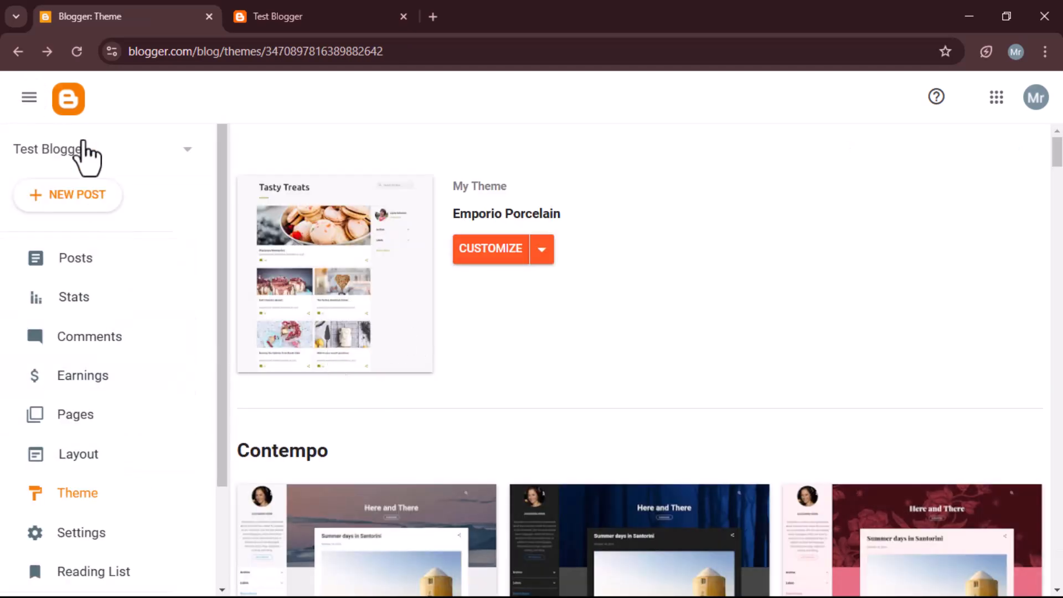
left_click(77, 51)
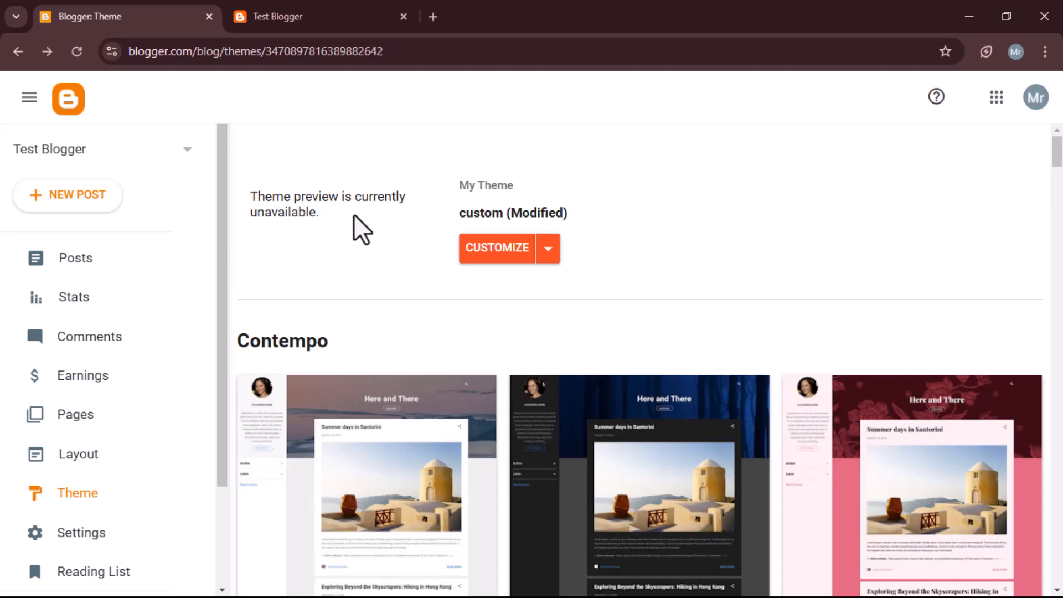
left_click(295, 5)
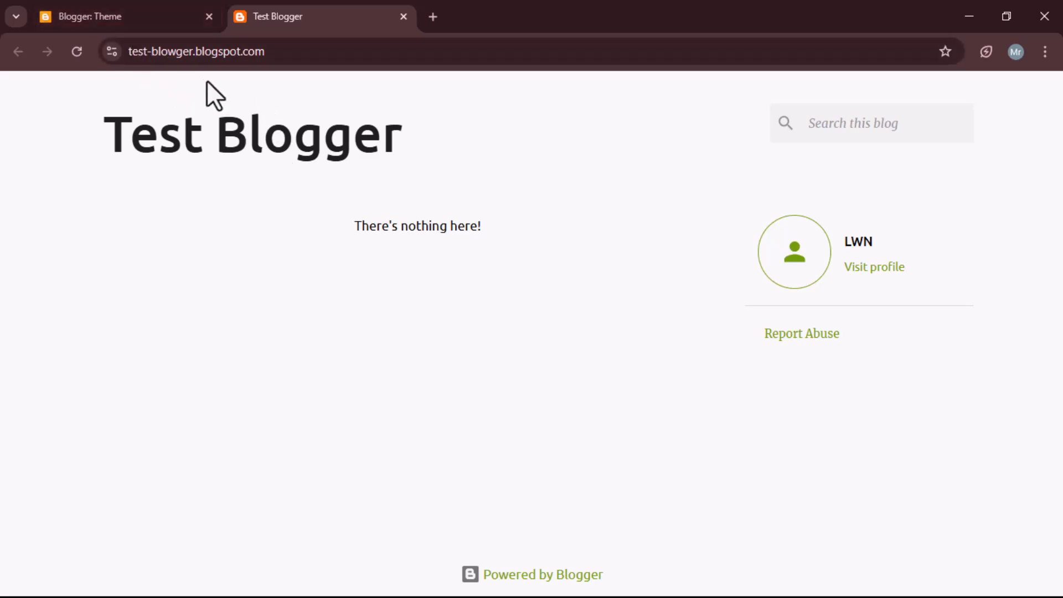
left_click(92, 10)
left_click(279, 11)
left_click(76, 51)
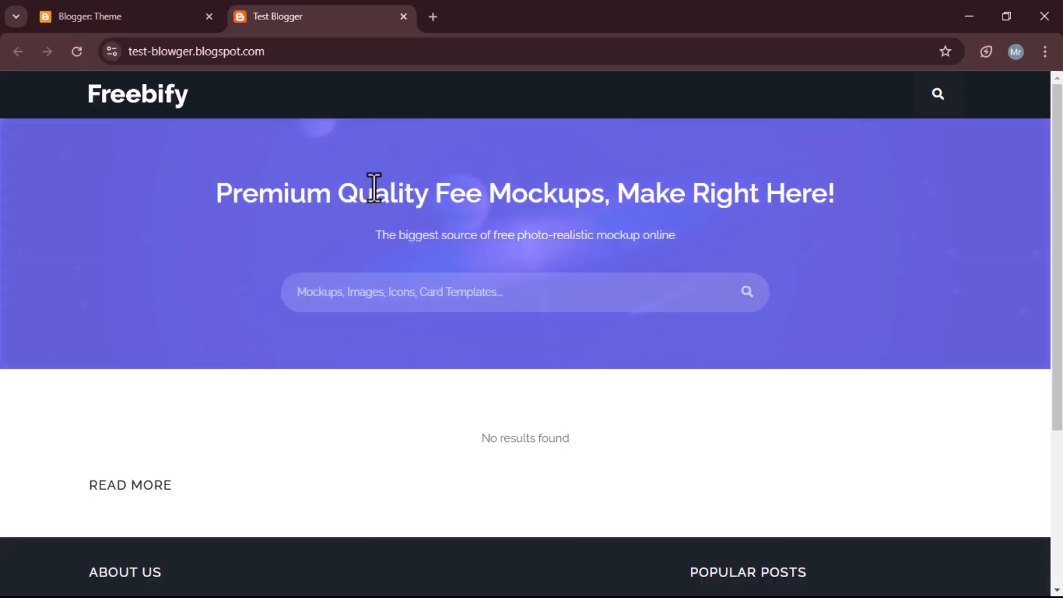
scroll(415, 194, "down", 4)
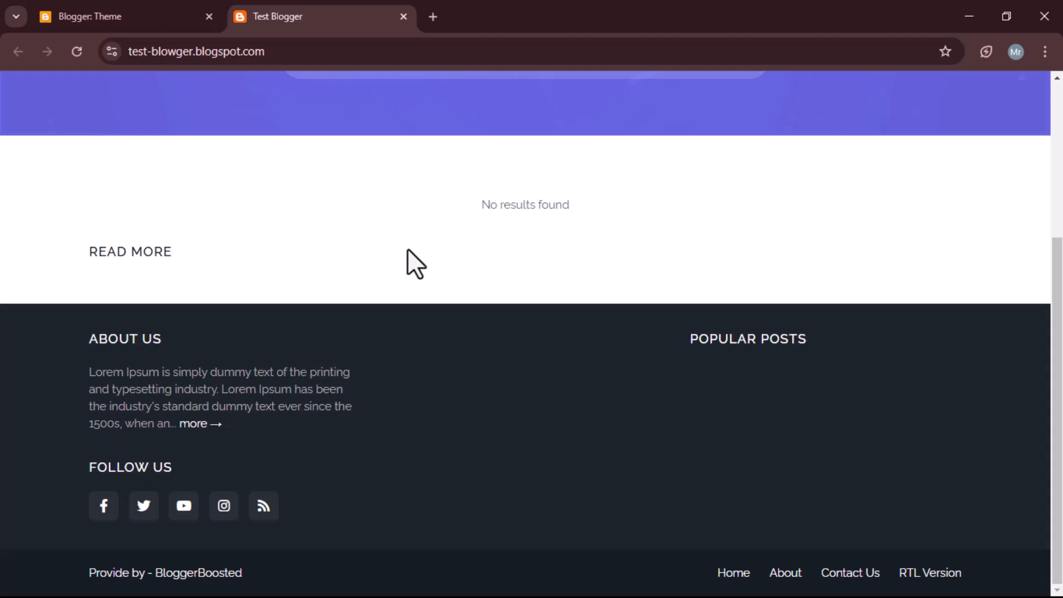
scroll(409, 255, "up", 4)
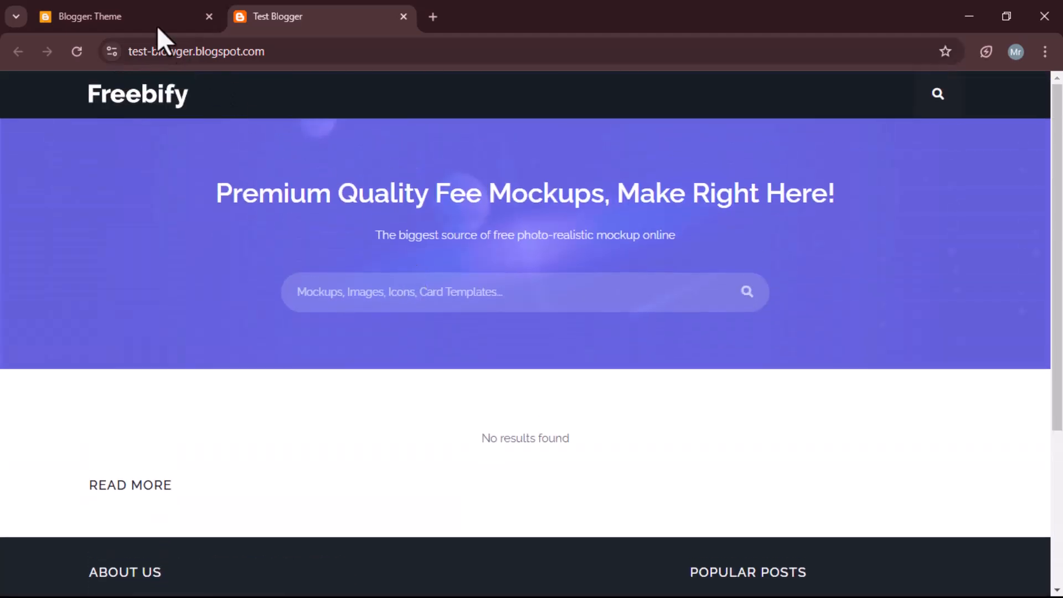
left_click(138, 16)
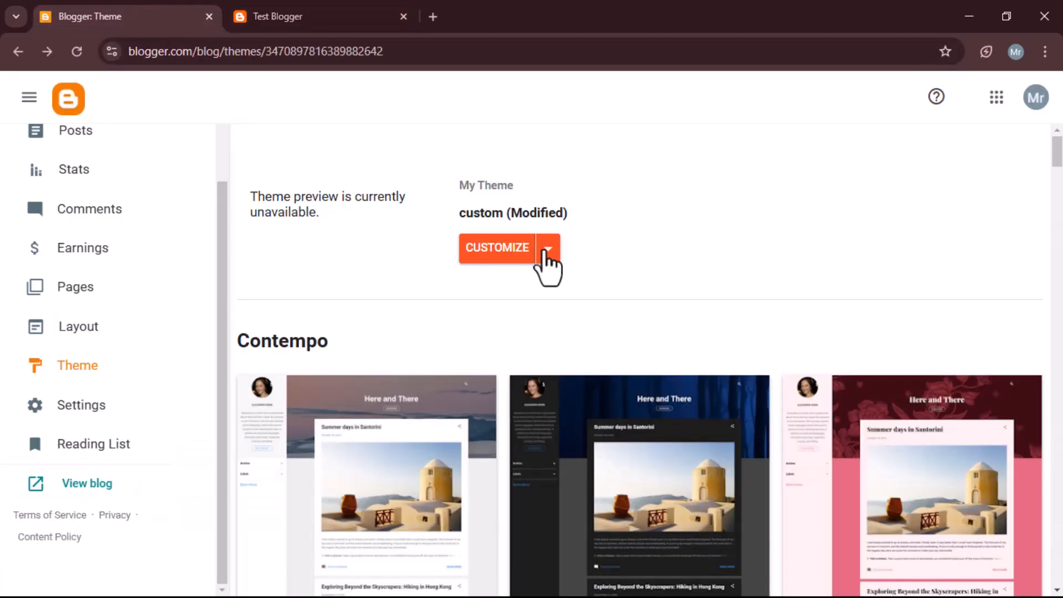
left_click(547, 252)
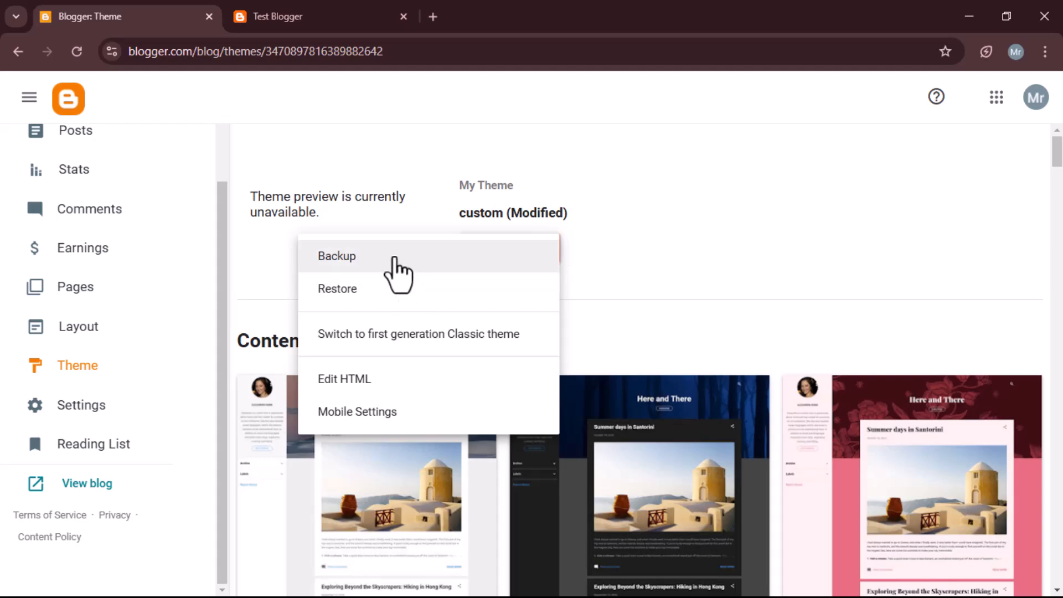
left_click(394, 259)
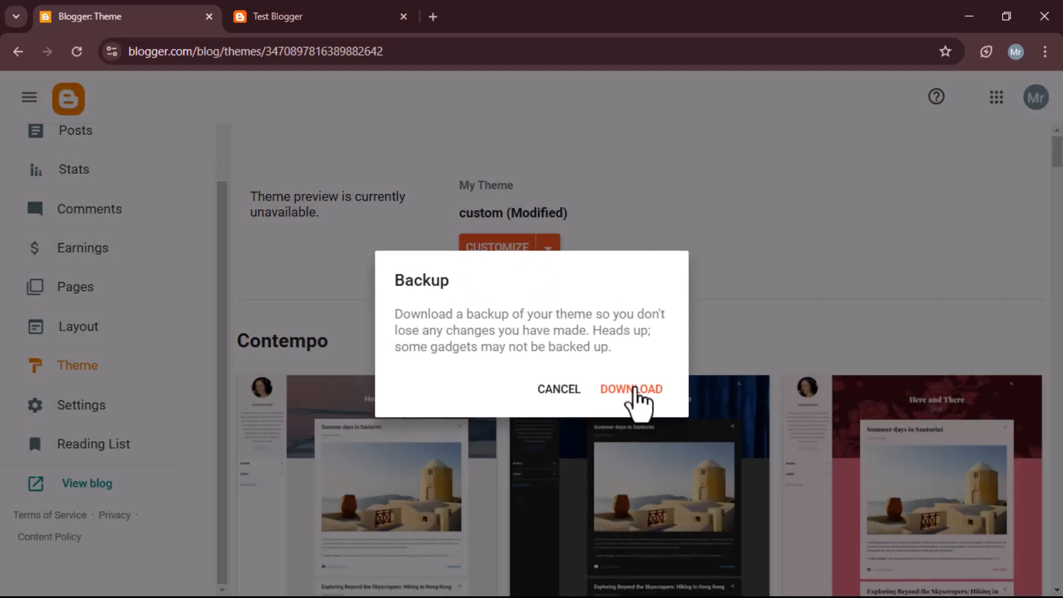
left_click(553, 390)
Step: Scroll through the live Test Blogger page once more to review the new design
left_click(320, 14)
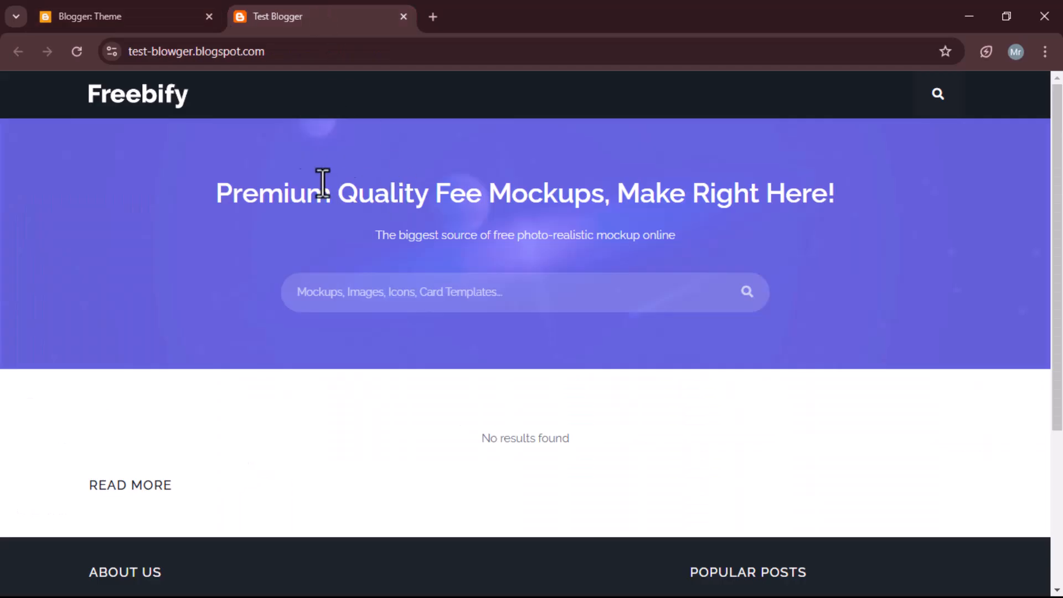
scroll(375, 280, "down", 3)
scroll(506, 271, "down", 1)
scroll(505, 271, "up", 4)
Step: Download a backup of the current theme from the theme options
left_click(143, 25)
left_click(550, 248)
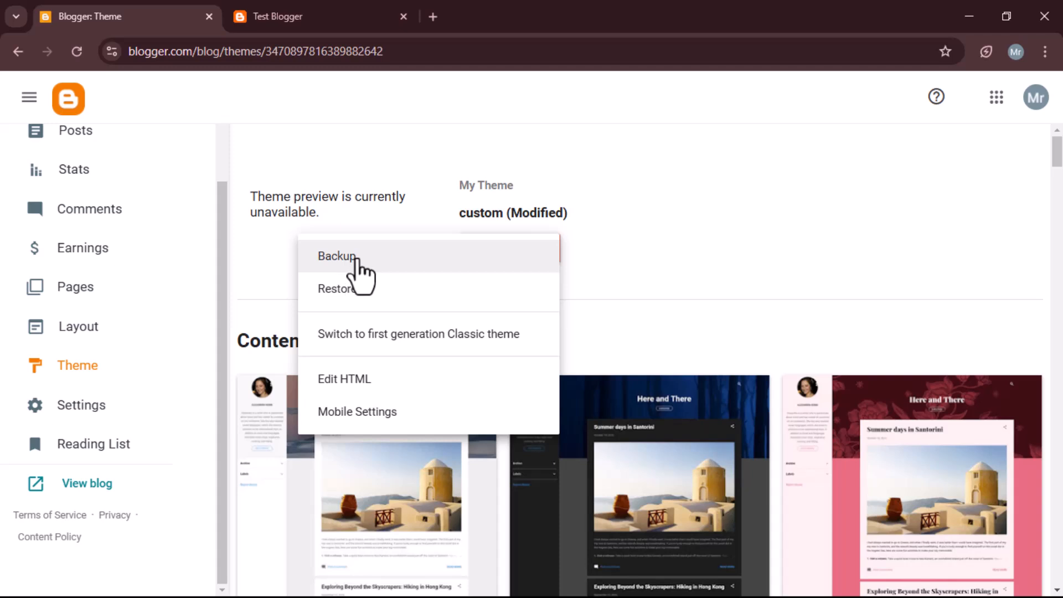
left_click(477, 263)
left_click(630, 390)
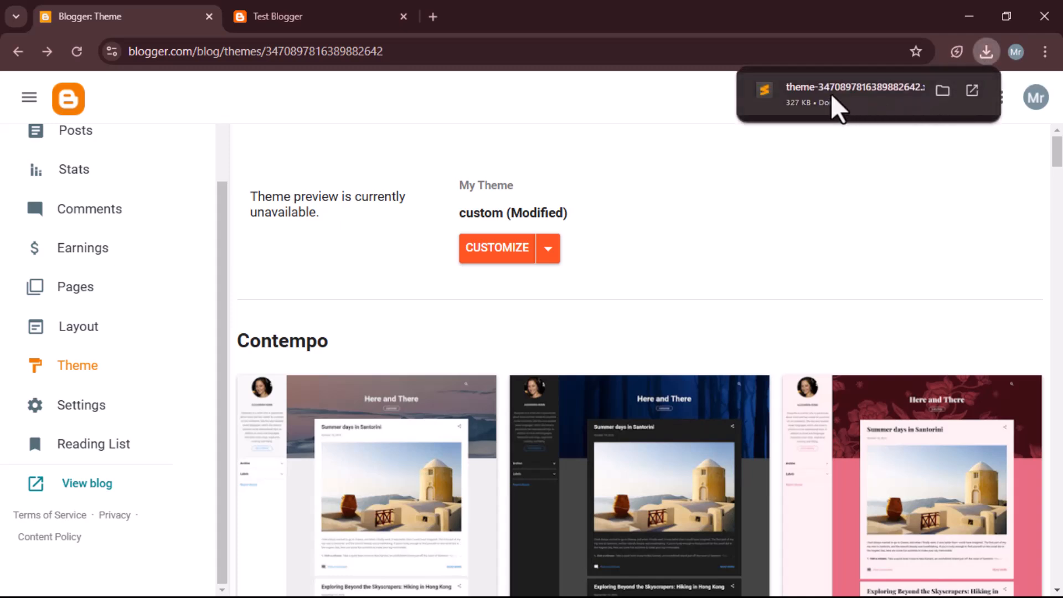
Step: Show the downloaded theme backup file in its folder and open it for editing in Notepad
left_click(942, 91)
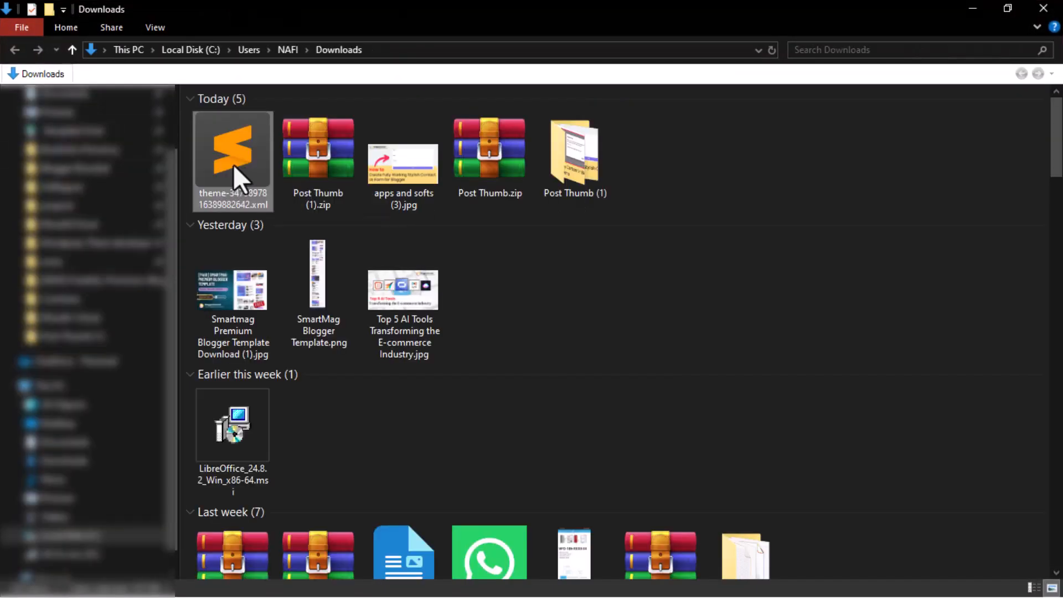
right_click(234, 164)
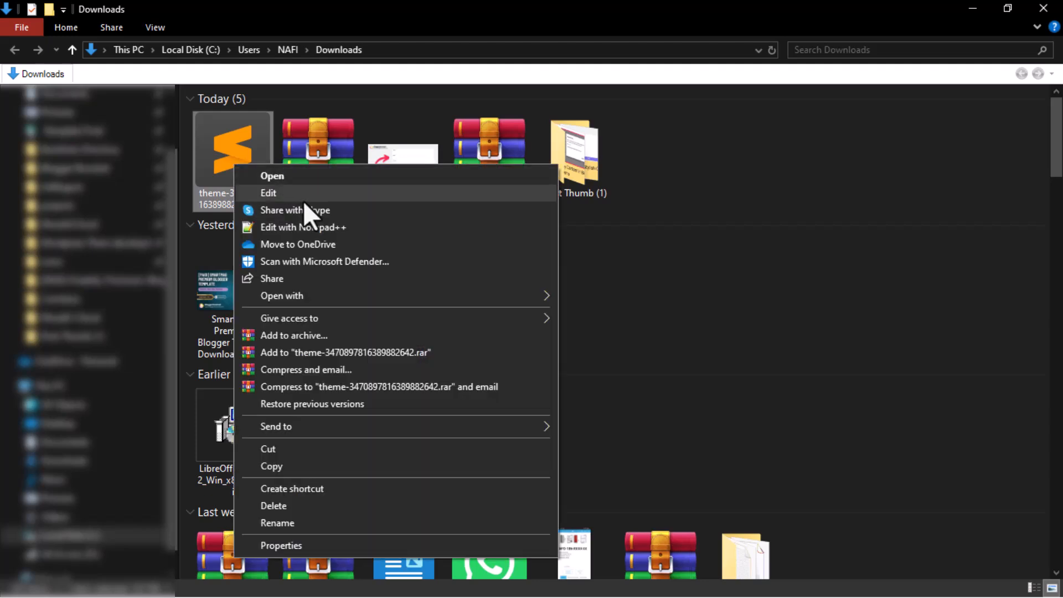
left_click(303, 200)
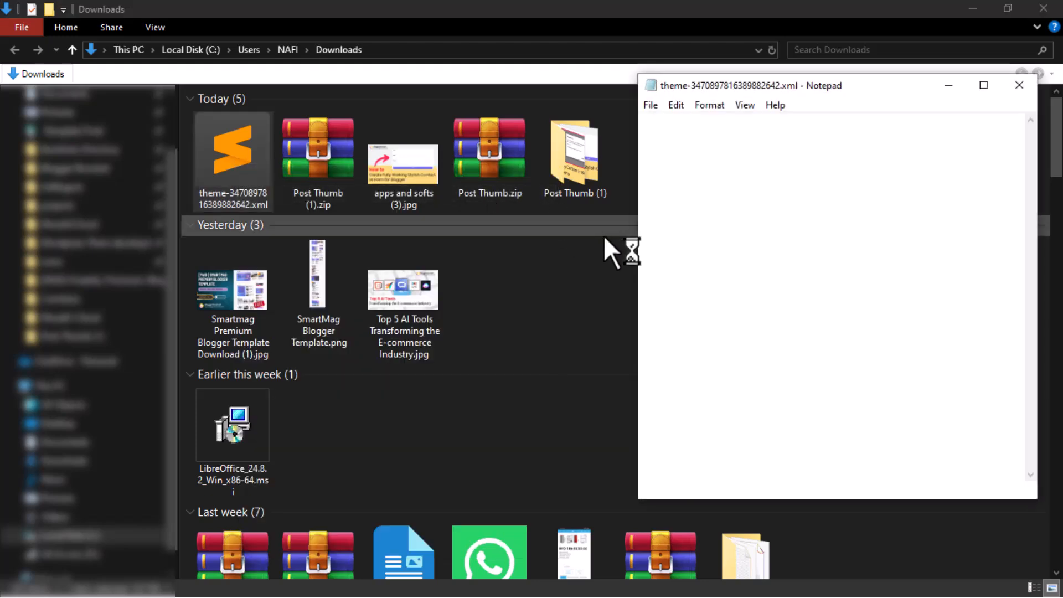
Step: Copy the entire backup theme code, close Notepad and close the Downloads folder
left_click(774, 260)
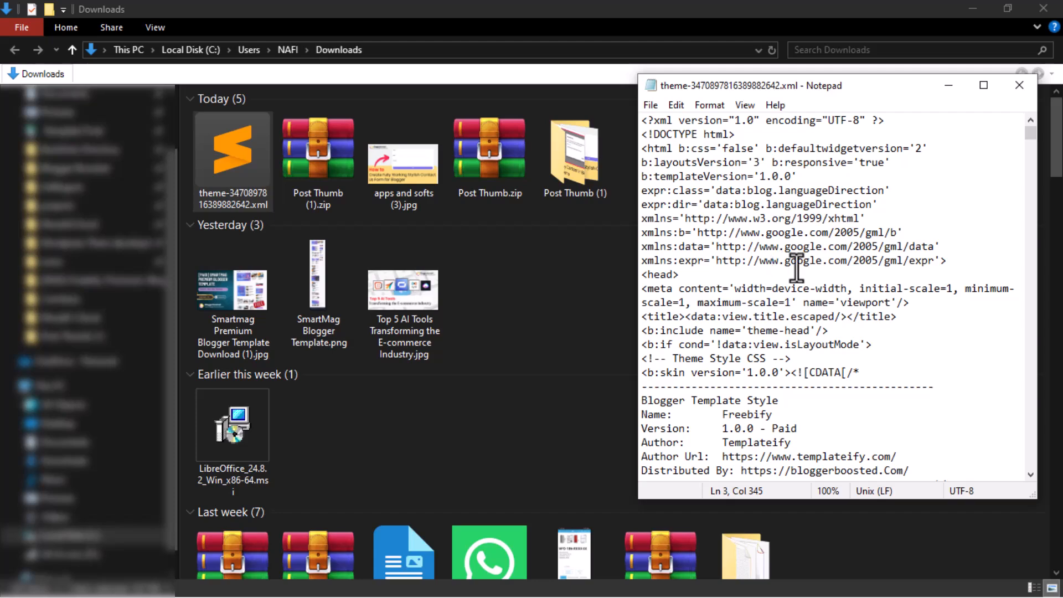
key("ctrl+a")
key("ctrl+c")
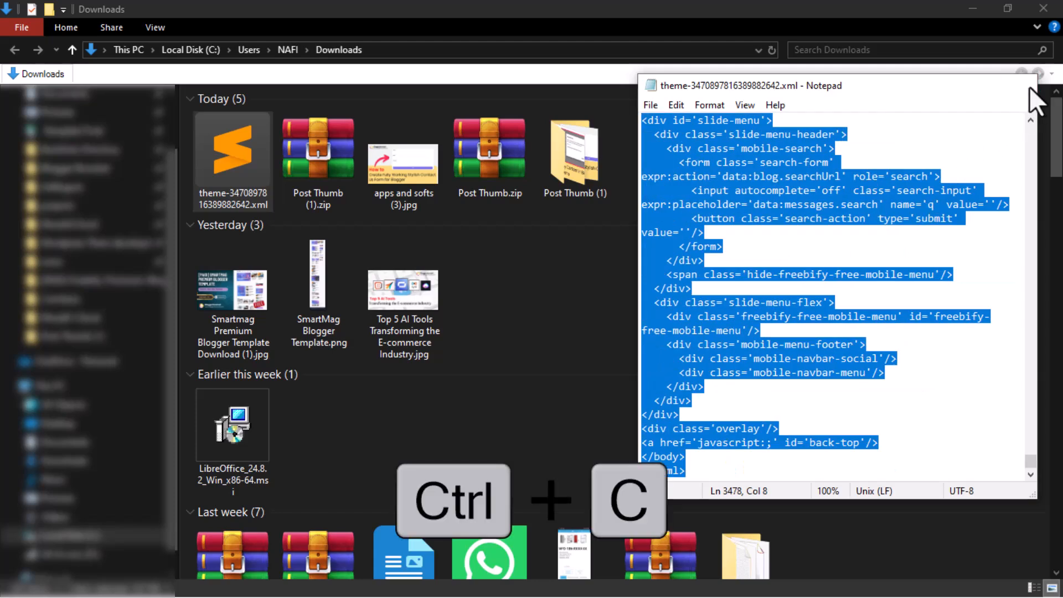
left_click(1031, 86)
left_click(1042, 9)
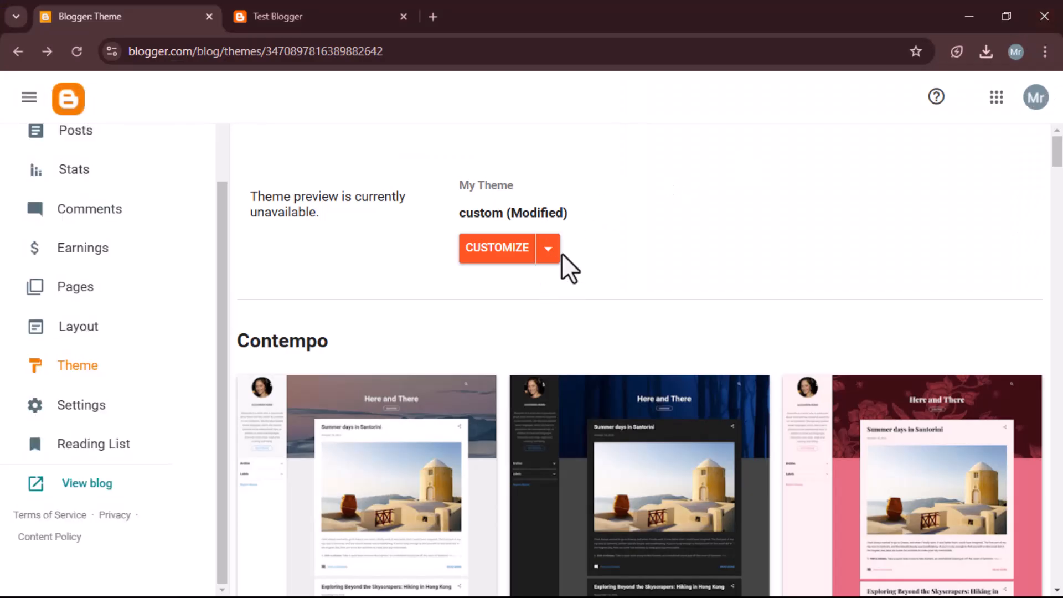
Step: Try replacing the theme HTML with the copied backup code, then leave the editor discarding the unsaved changes
left_click(550, 252)
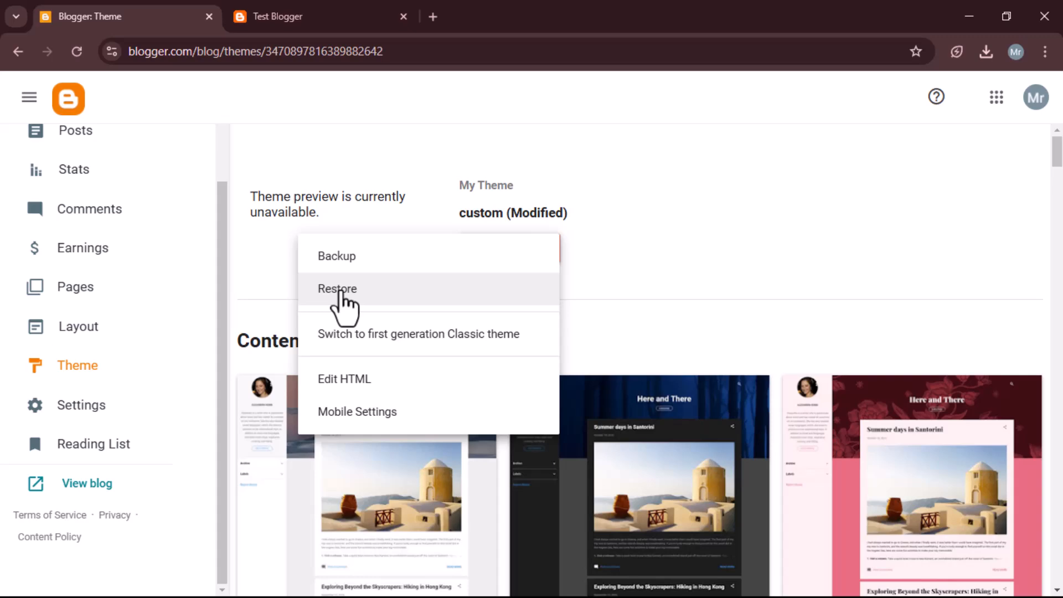
left_click(433, 382)
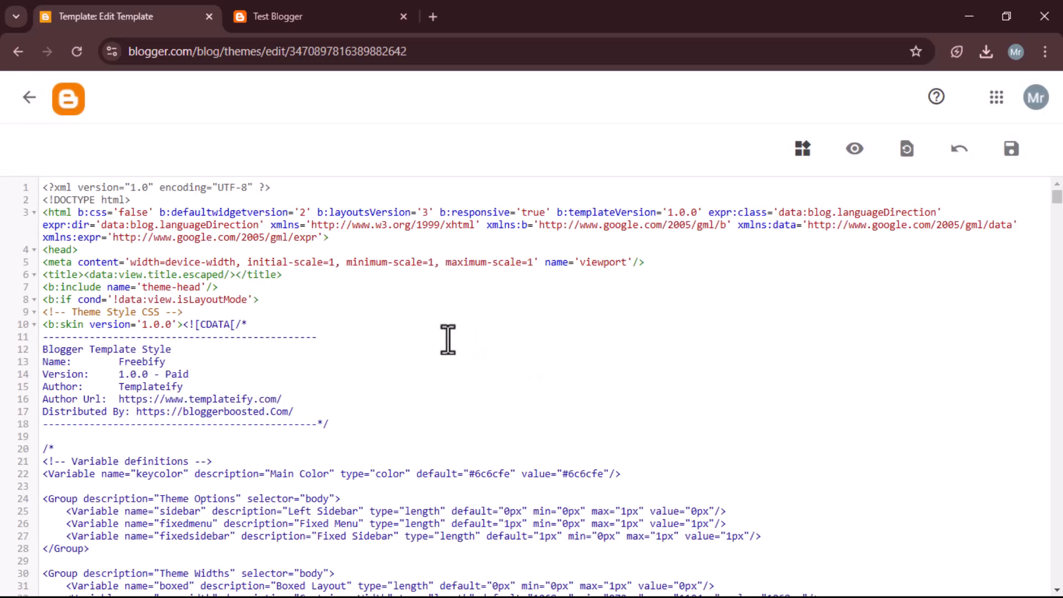
key("ctrl+a")
key("ctrl+v")
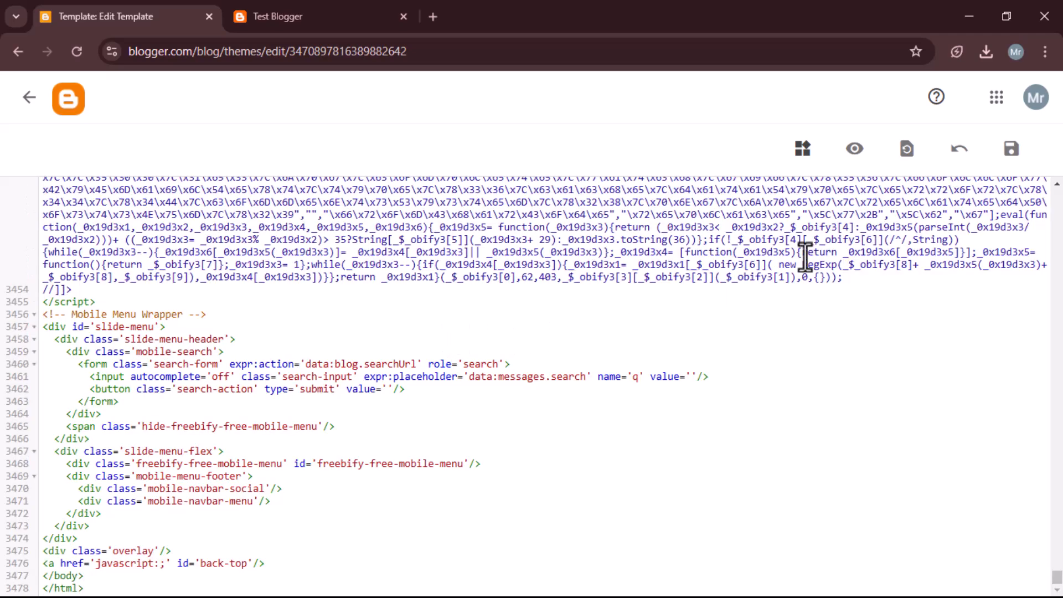
left_click(30, 99)
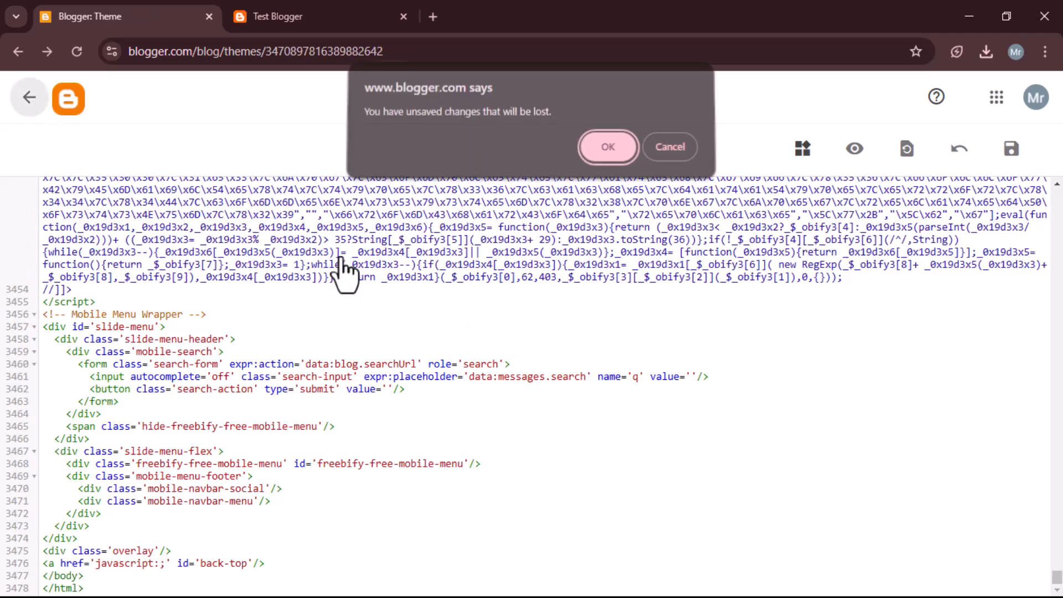
left_click(609, 153)
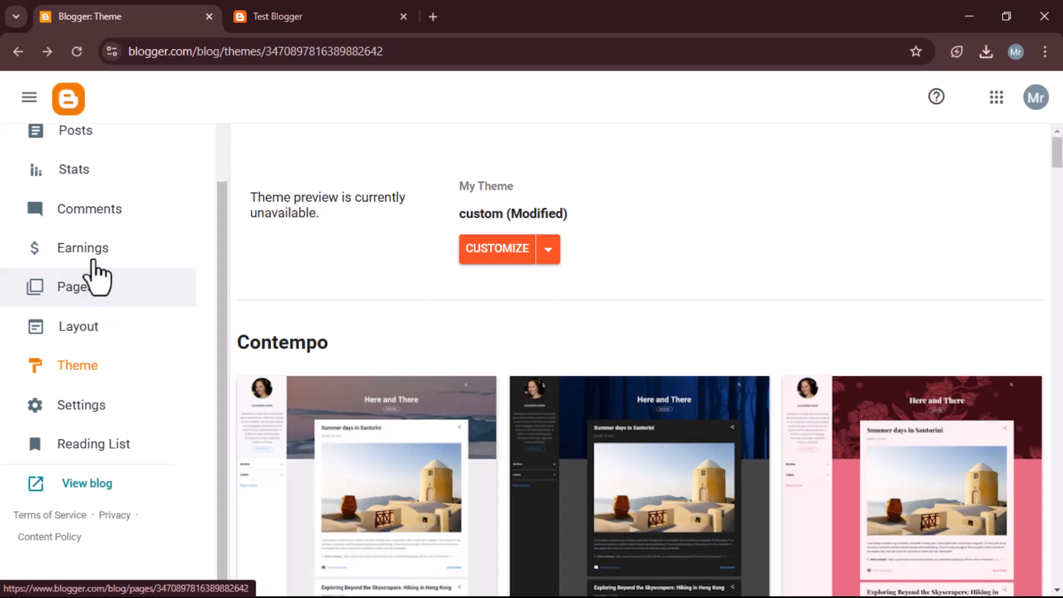
Step: Open a new browser tab and go to bloggerboosted.com
scroll(91, 282, "up", 3)
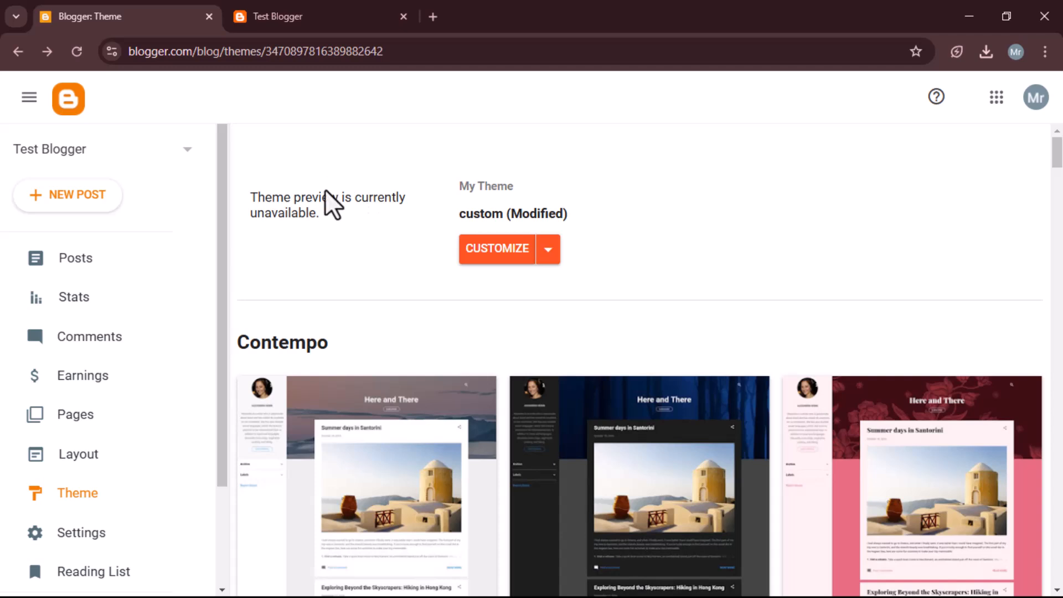
left_click(432, 16)
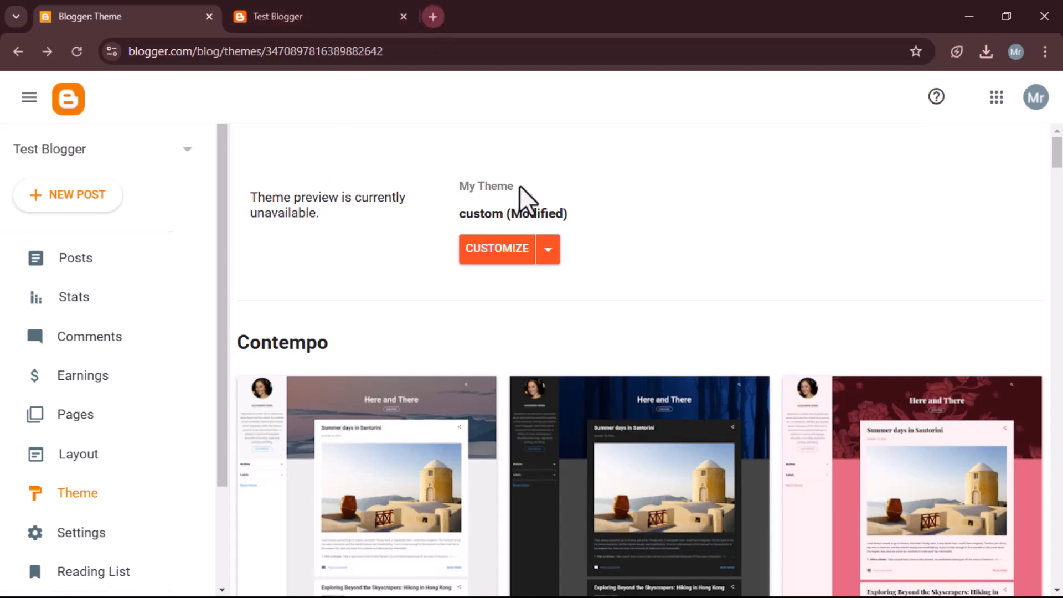
type("b")
type("loggerboosted.com")
key("Return")
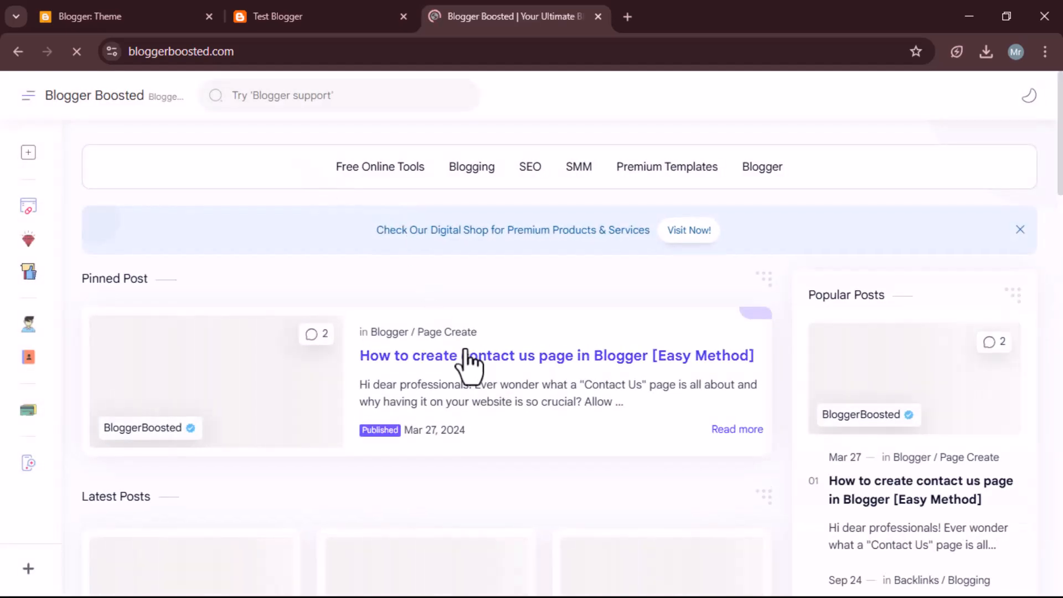
Step: Close the signup popup and browse the posts on the Blogger Boosted homepage
scroll(506, 343, "down", 1)
scroll(500, 341, "down", 1)
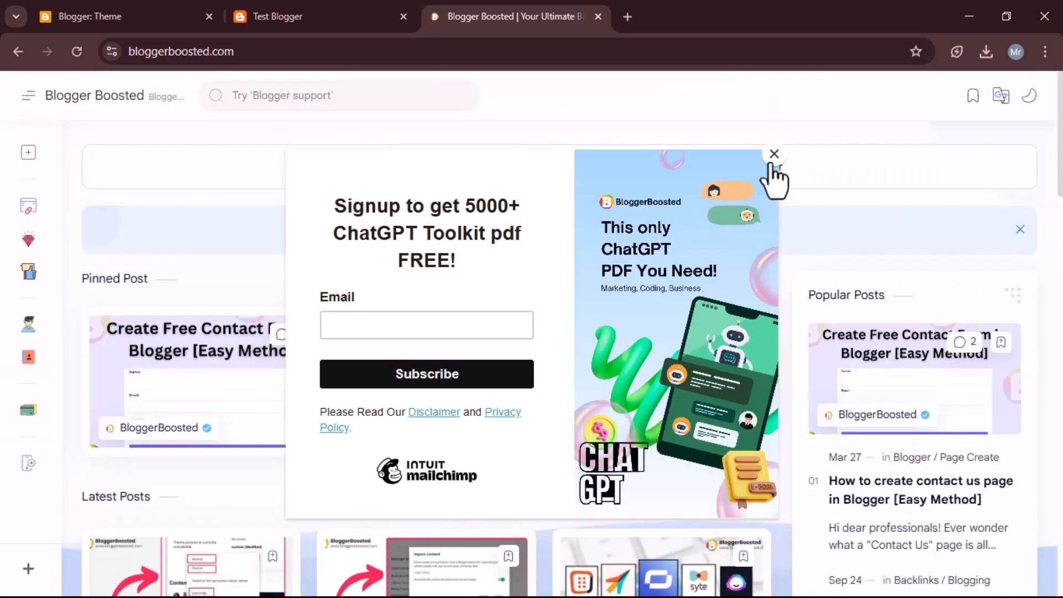
left_click(773, 157)
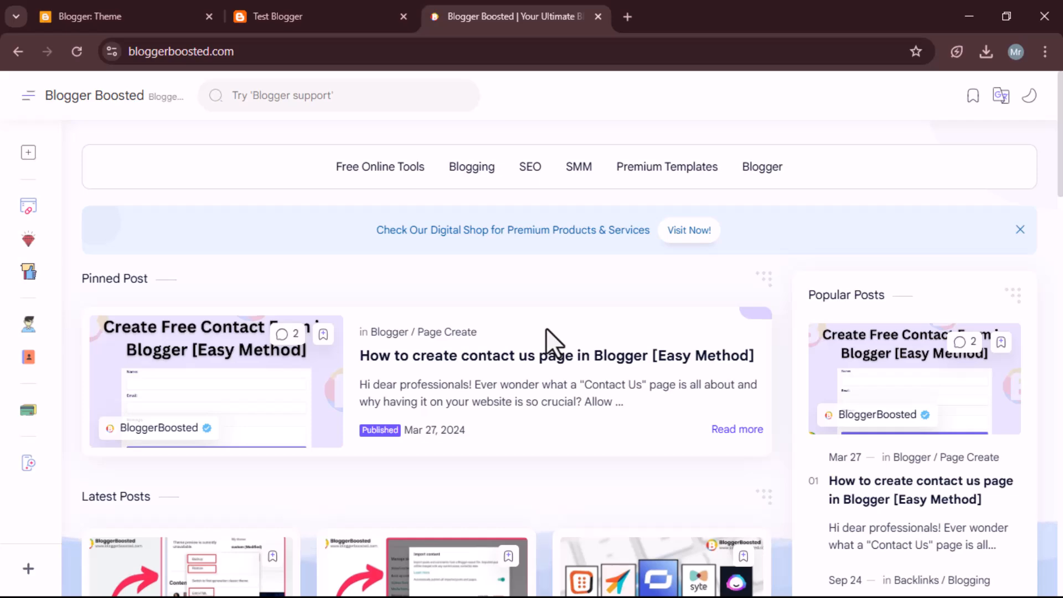
scroll(546, 334, "down", 1)
scroll(564, 334, "down", 2)
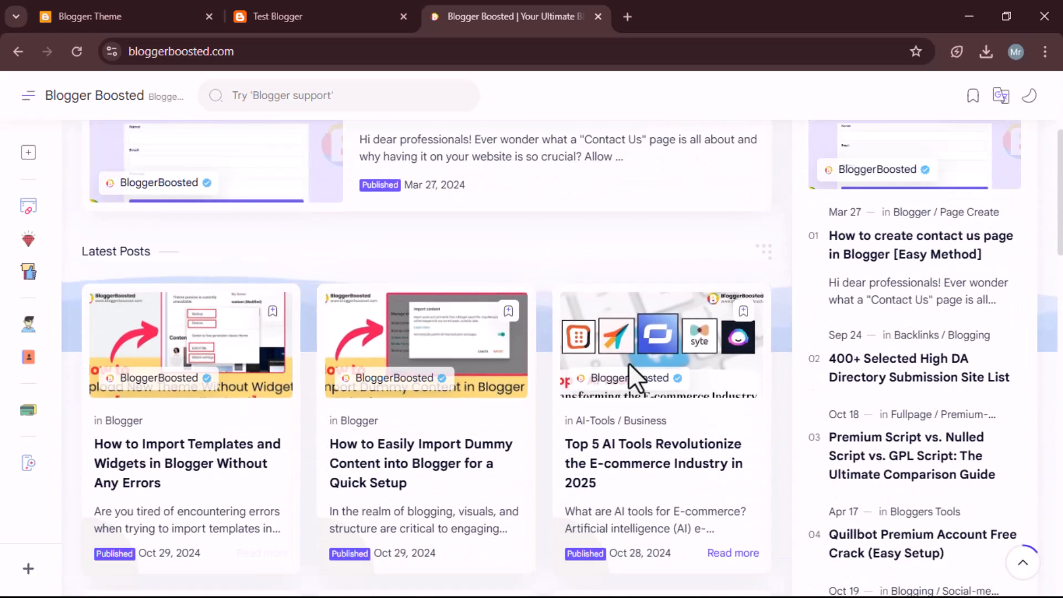
scroll(629, 364, "down", 1)
scroll(629, 363, "up", 4)
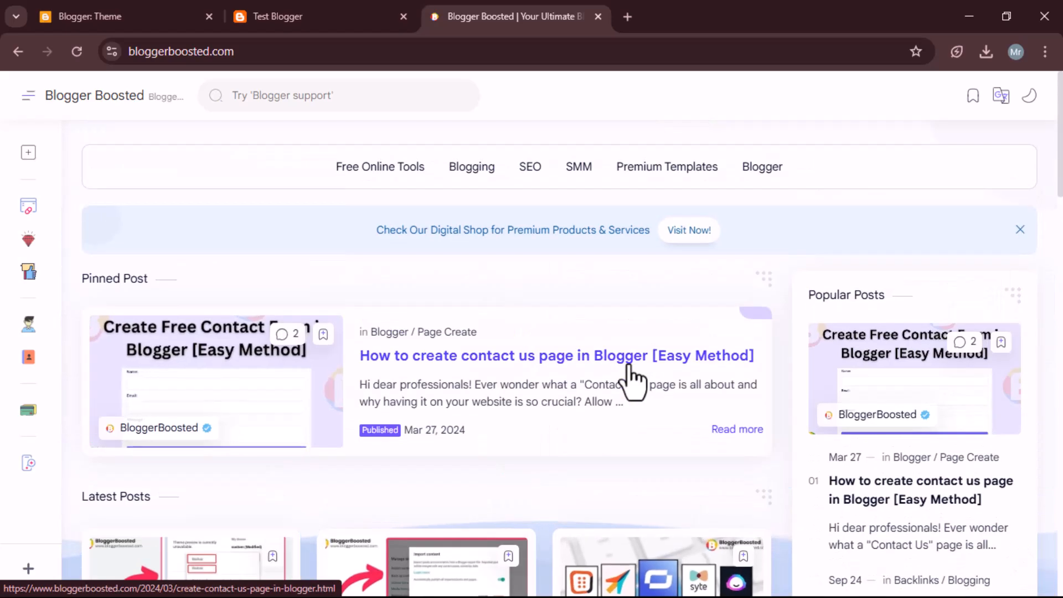